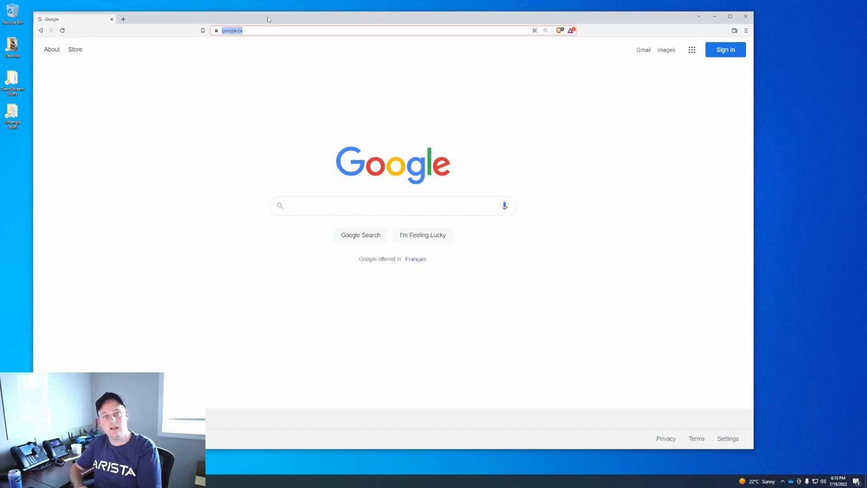
# - Sign in to the Untangle admin at 192.168.8.1 and shrink its window to the left side
pyautogui.click(254, 30)
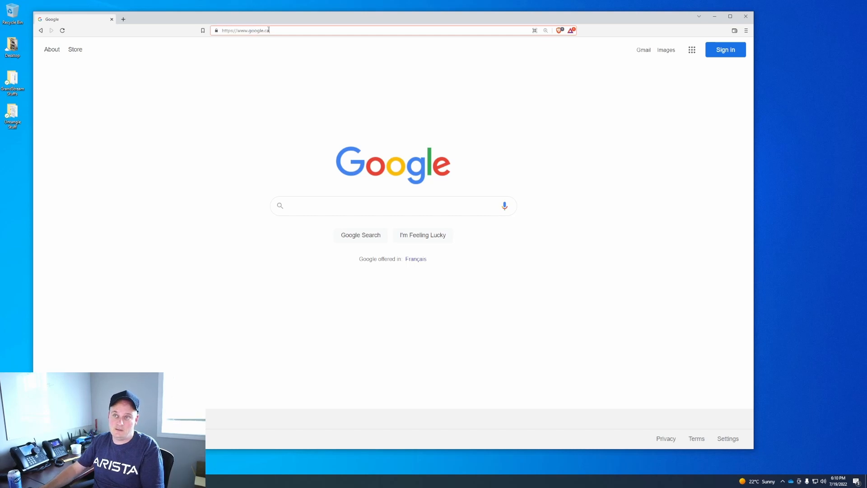
pyautogui.moveTo(272, 31); pyautogui.dragTo(218, 31)
pyautogui.write('192.168.')
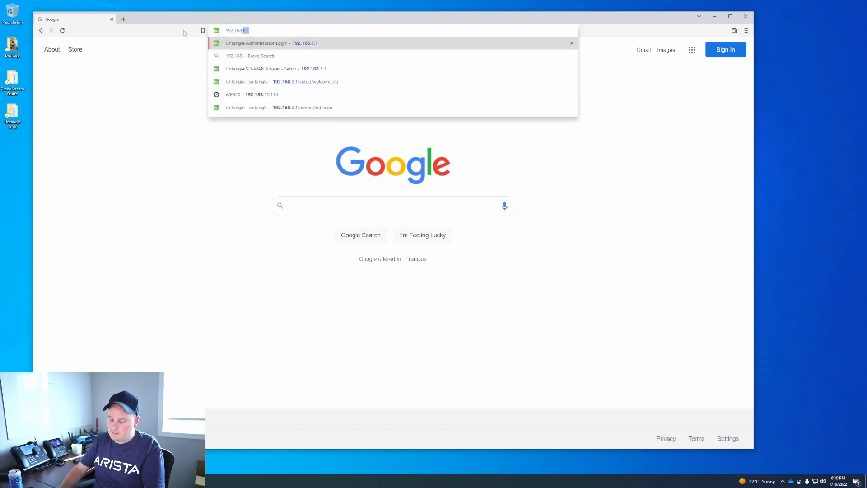
pyautogui.press('Return')
pyautogui.click(395, 177)
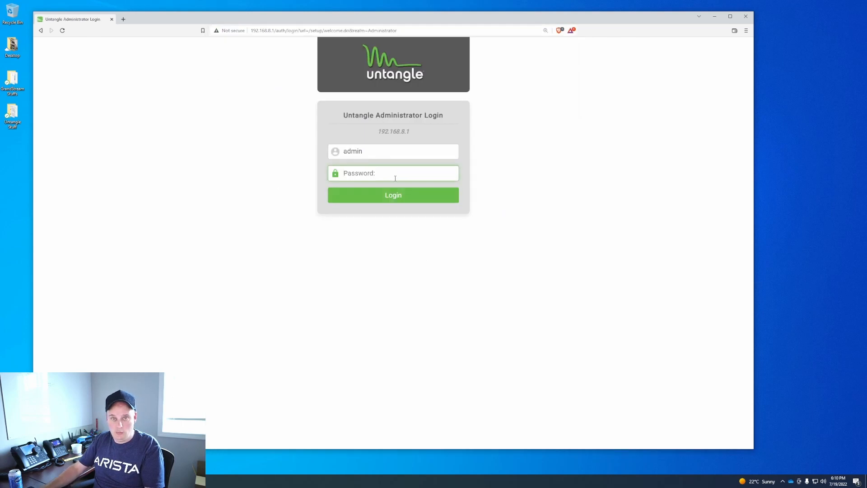
pyautogui.write('•')
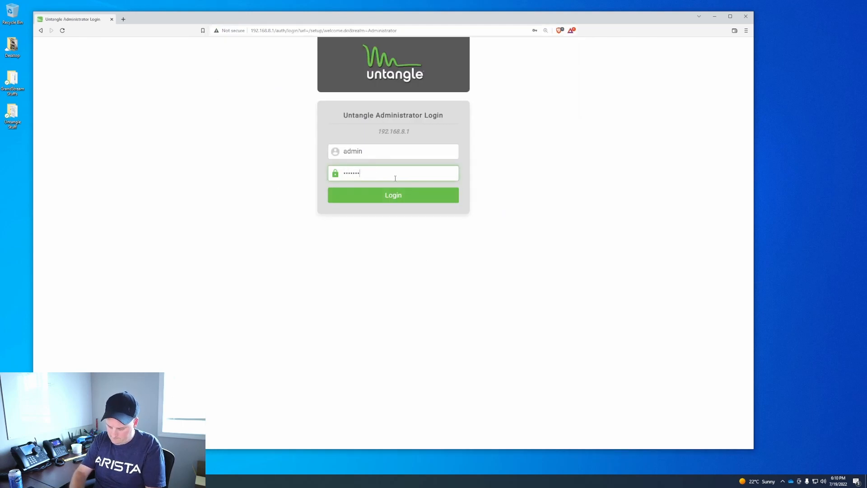
pyautogui.write('•••••••••')
pyautogui.press('Return')
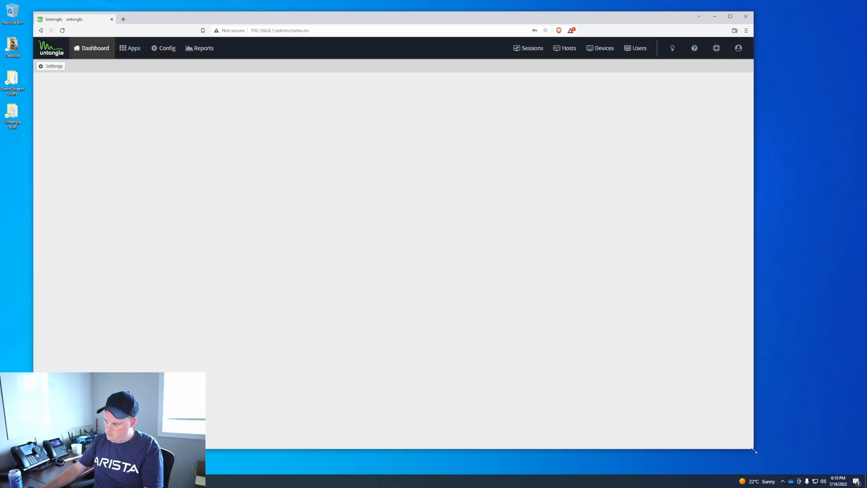
pyautogui.moveTo(754, 449); pyautogui.dragTo(457, 454)
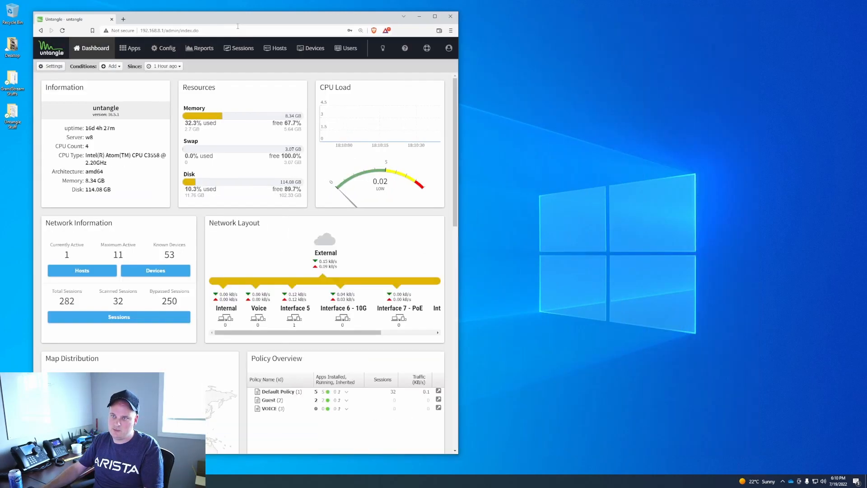
pyautogui.moveTo(239, 24); pyautogui.dragTo(223, 23)
# - Open untangle.com/cmd in a separate new browser window
pyautogui.click(107, 18)
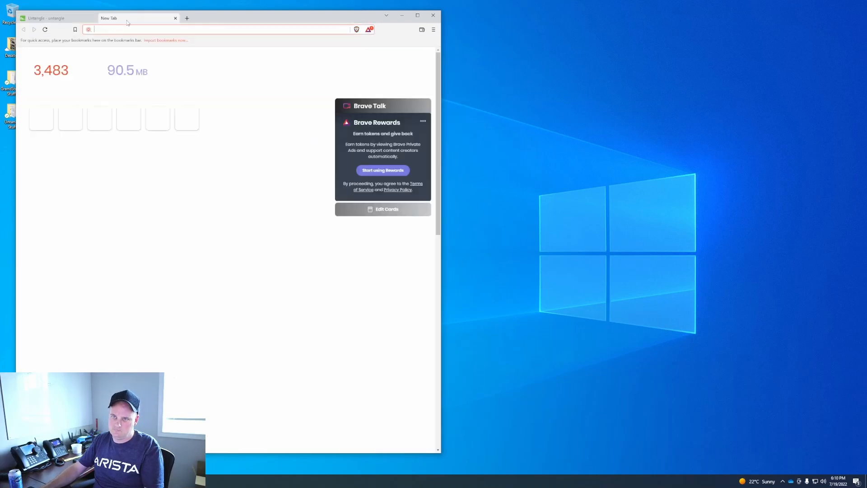
pyautogui.moveTo(131, 18); pyautogui.dragTo(629, 13)
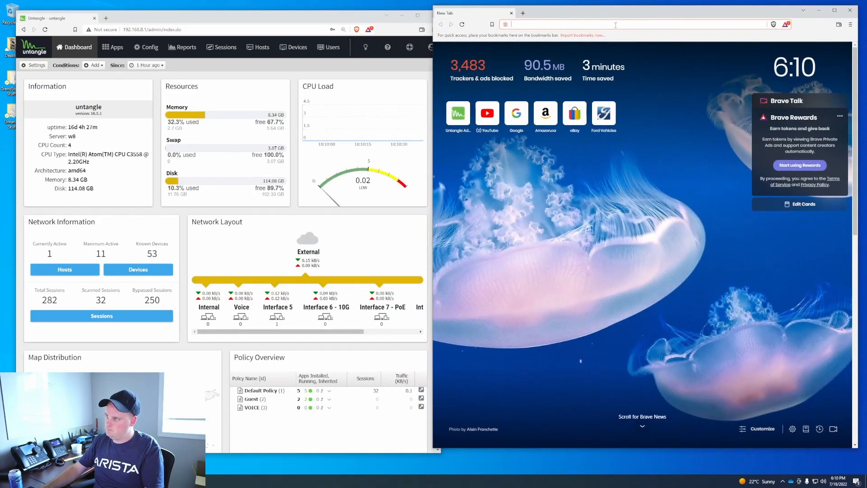
pyautogui.write('u')
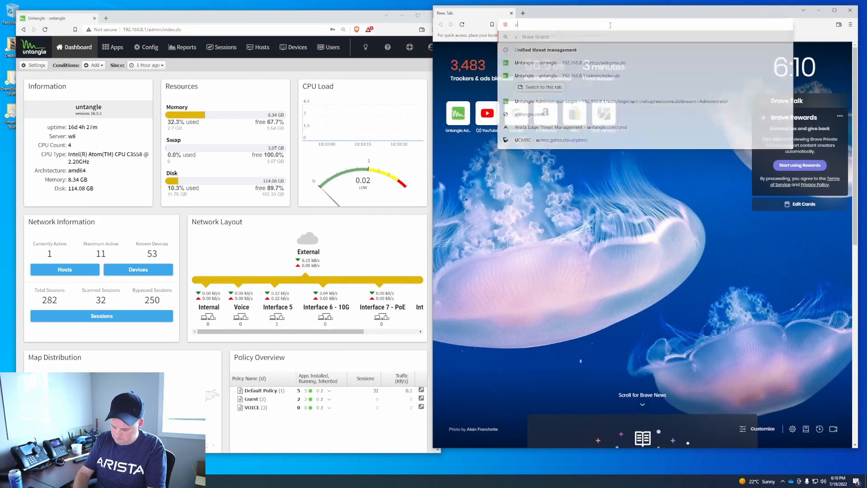
pyautogui.write('ntangle.com/cmd')
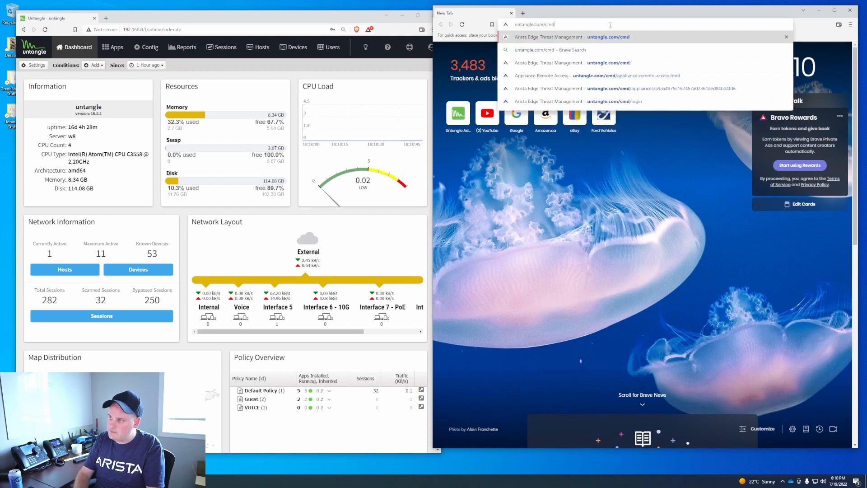
pyautogui.press('Return')
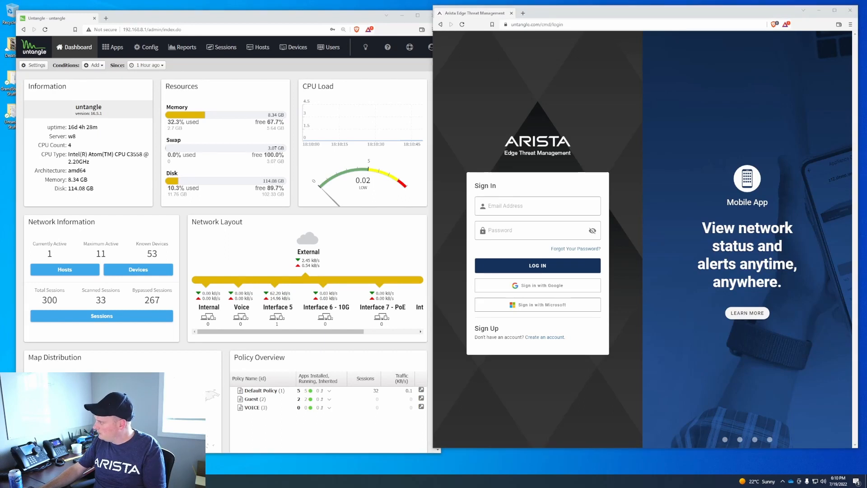
# - Sign in with the account e-mail, password and verification code, then open the E6 appliance
pyautogui.click(553, 207)
pyautogui.hotkey('ctrl', 'v')
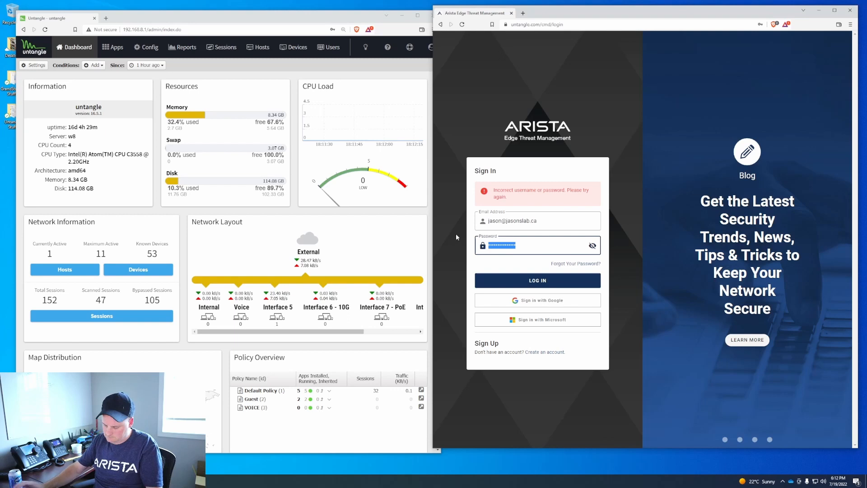
pyautogui.write('•••••••••••')
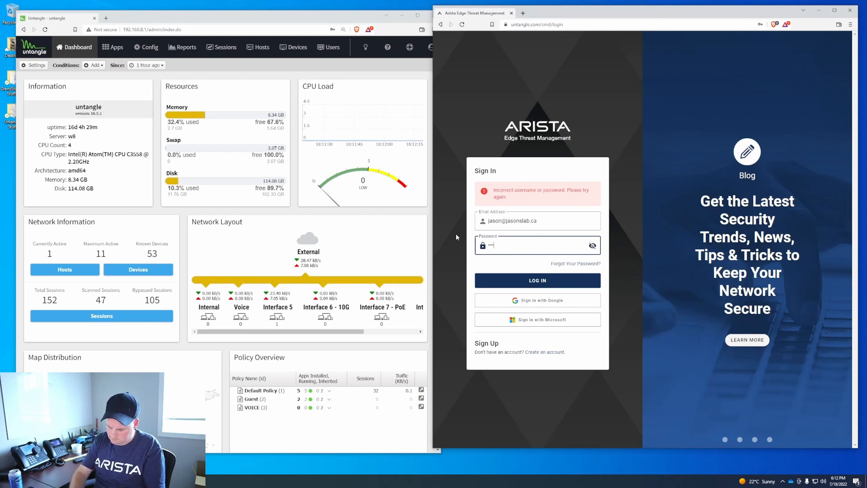
pyautogui.press('Return')
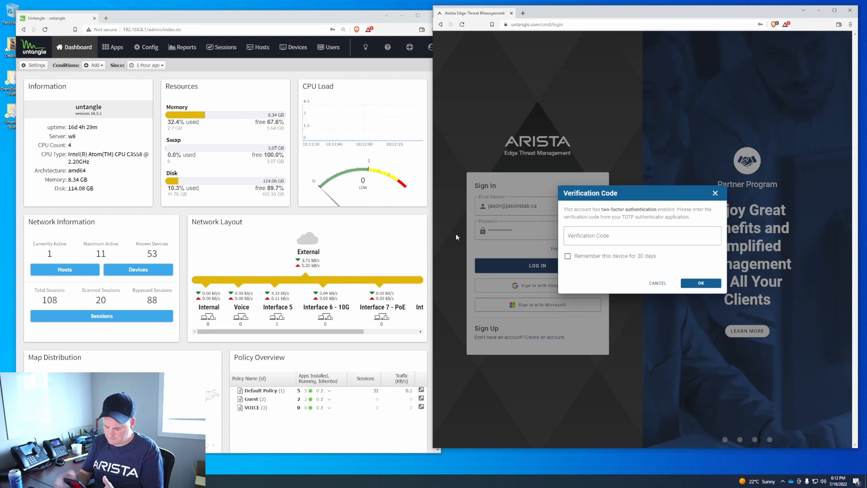
pyautogui.click(678, 236)
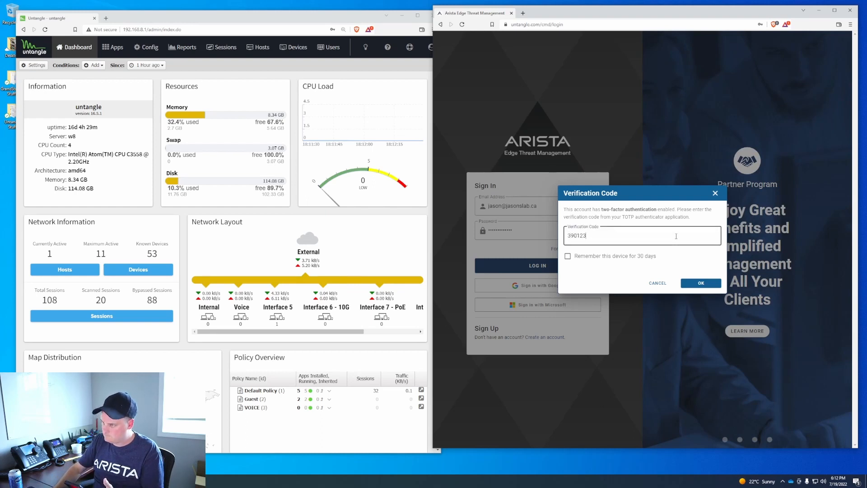
pyautogui.press('Return')
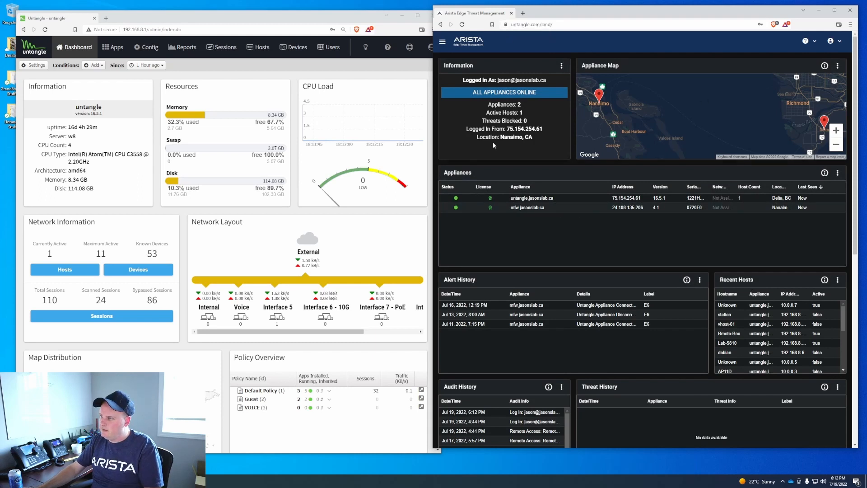
pyautogui.click(510, 208)
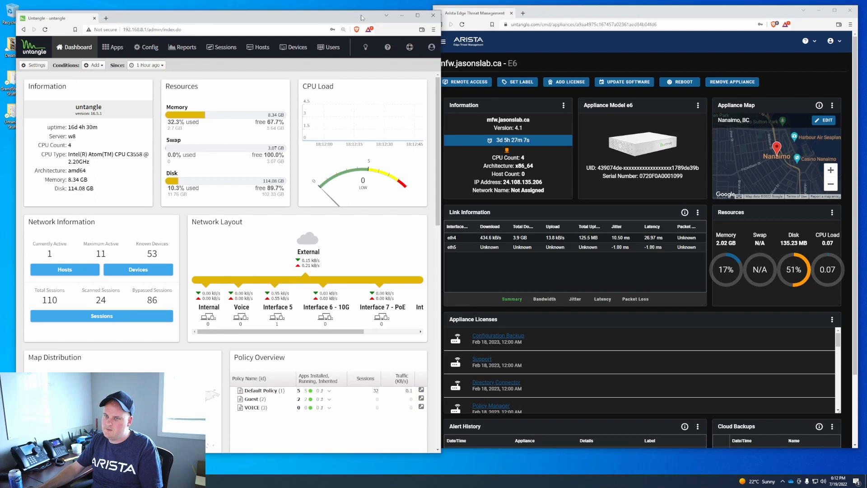
# - Launch Remote Access for the appliance and sign in to Micro Edge as admin
pyautogui.moveTo(362, 18); pyautogui.dragTo(350, 16)
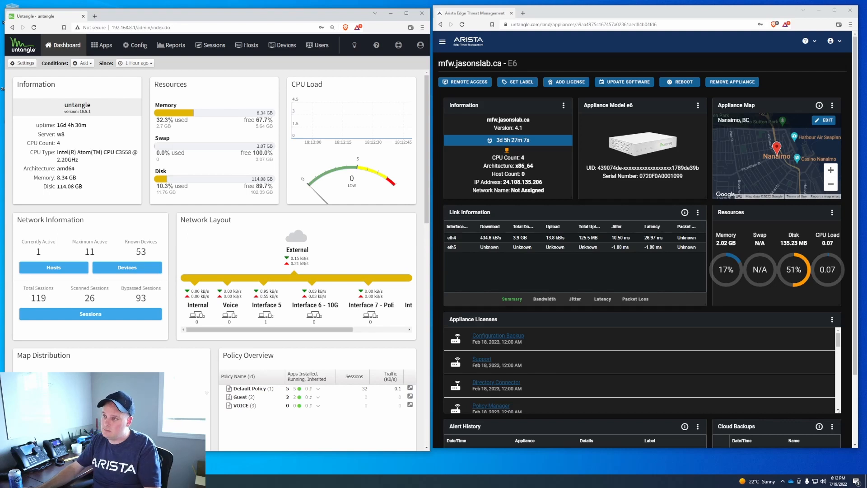
pyautogui.click(469, 82)
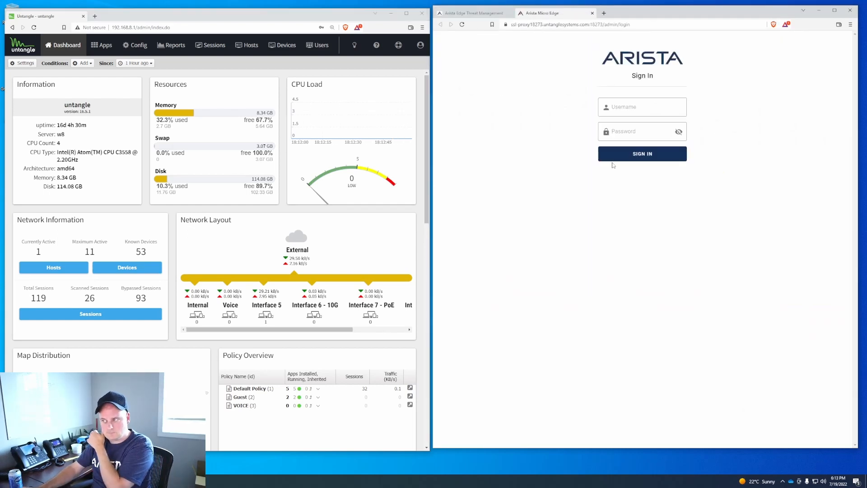
pyautogui.click(633, 111)
pyautogui.write('admin')
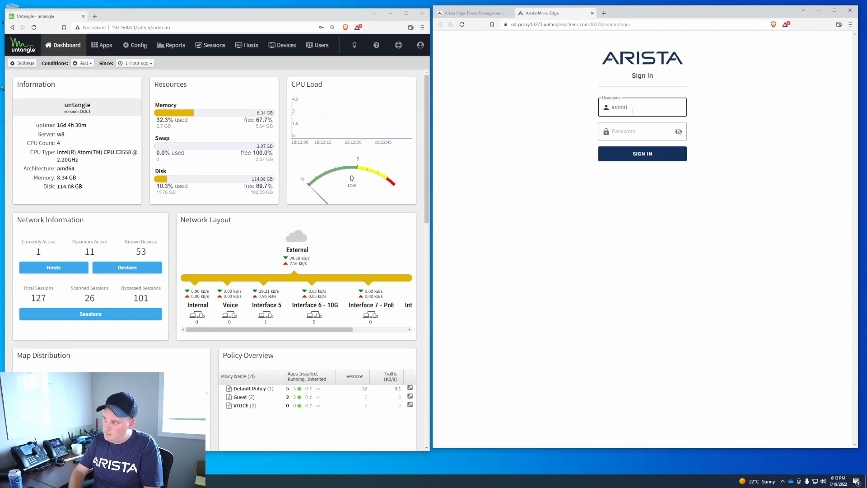
pyautogui.press('Tab')
pyautogui.write('•')
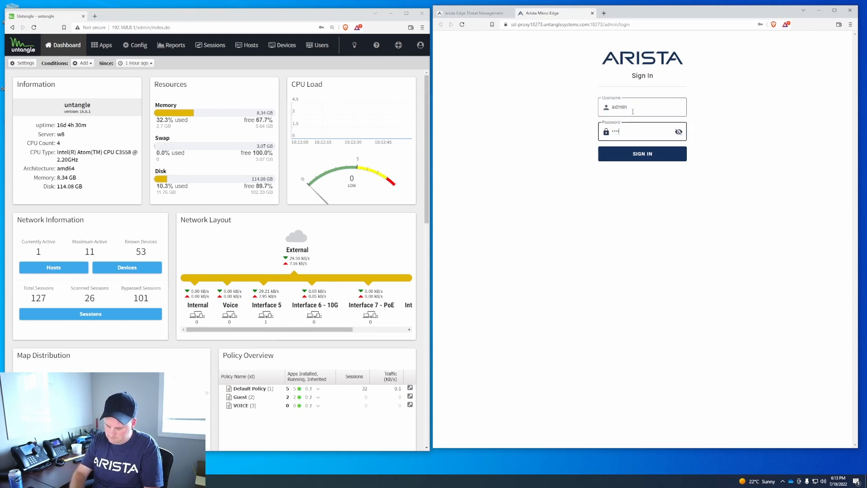
pyautogui.press('Return')
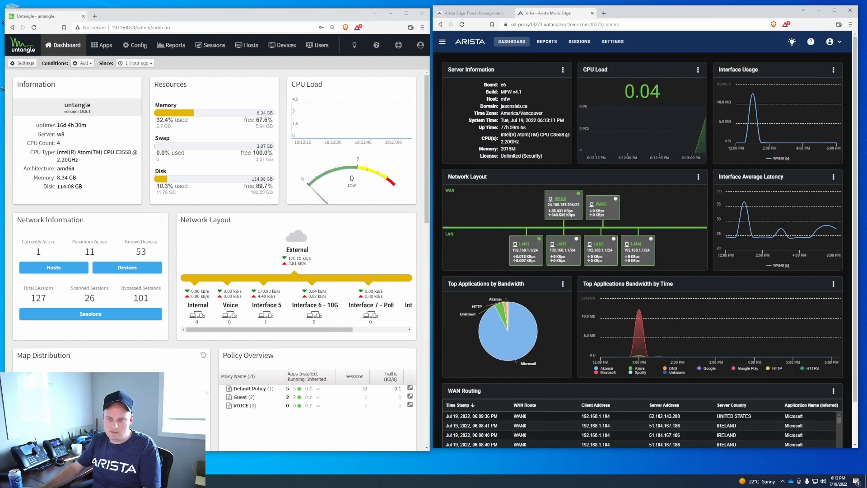
pyautogui.press('super')
# - Paste the copied 40-character key into a new Notepad note and move it aside
pyautogui.write('note')
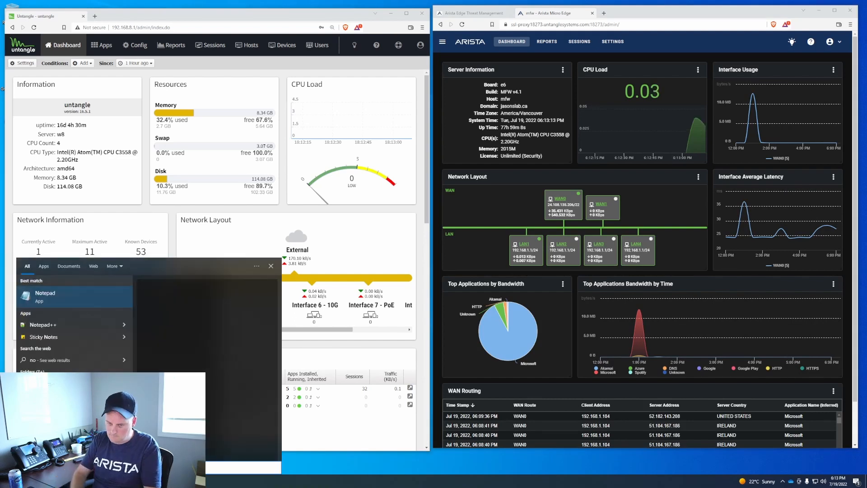
pyautogui.press('Return')
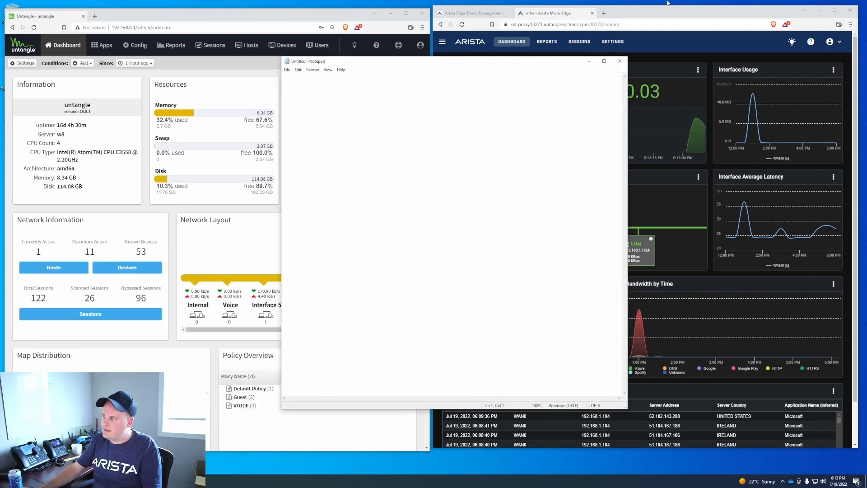
pyautogui.click(670, 18)
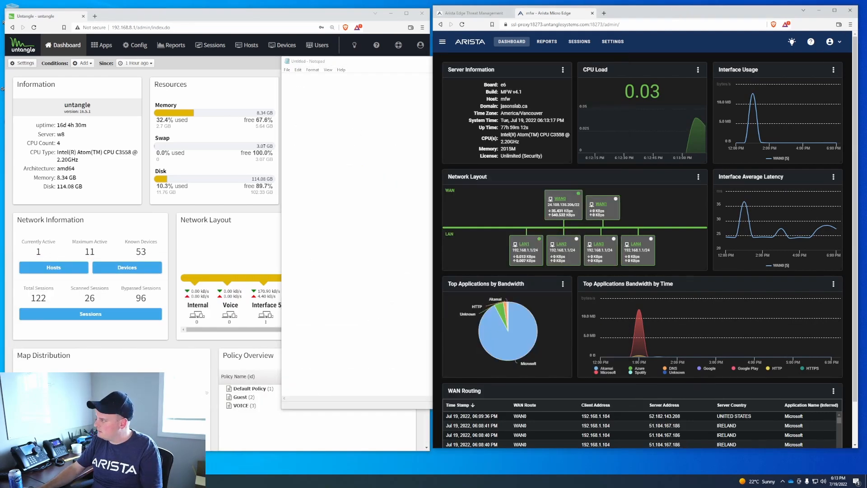
pyautogui.click(358, 136)
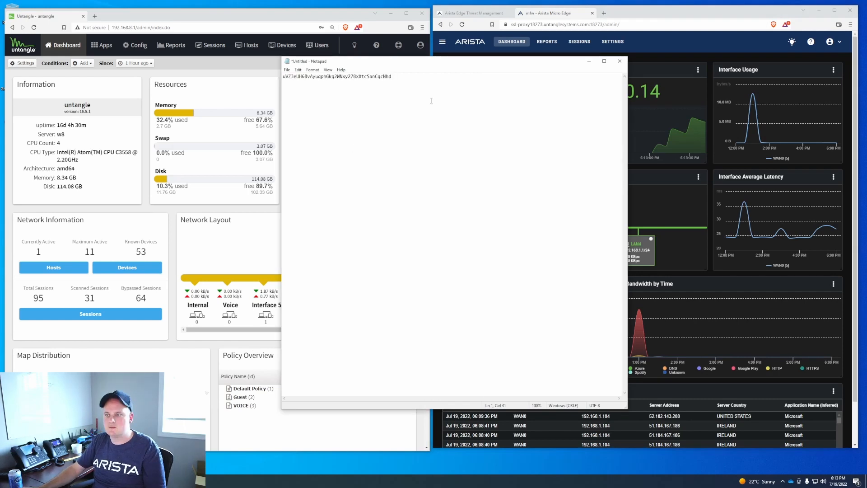
pyautogui.moveTo(458, 62); pyautogui.dragTo(257, 149)
pyautogui.click(256, 17)
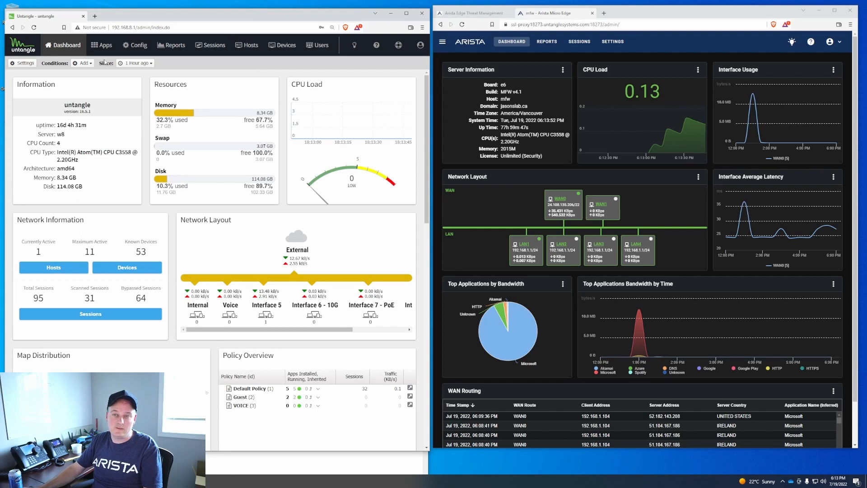
# - Open the IPsec VPN app from Untangle's Apps and add a tunnel under IPsec Tunnels
pyautogui.click(137, 45)
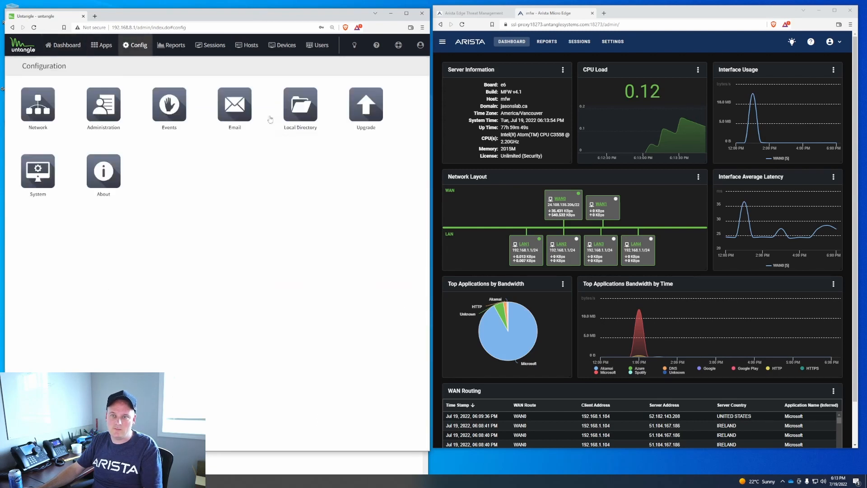
pyautogui.click(102, 45)
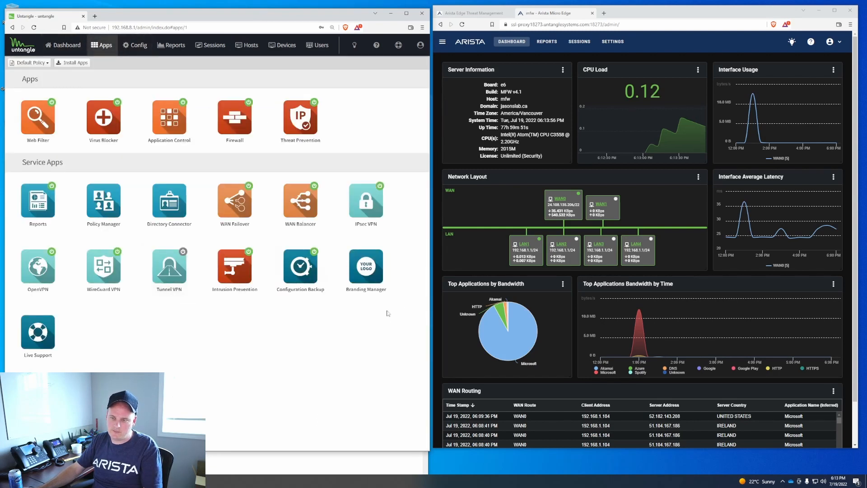
pyautogui.click(376, 211)
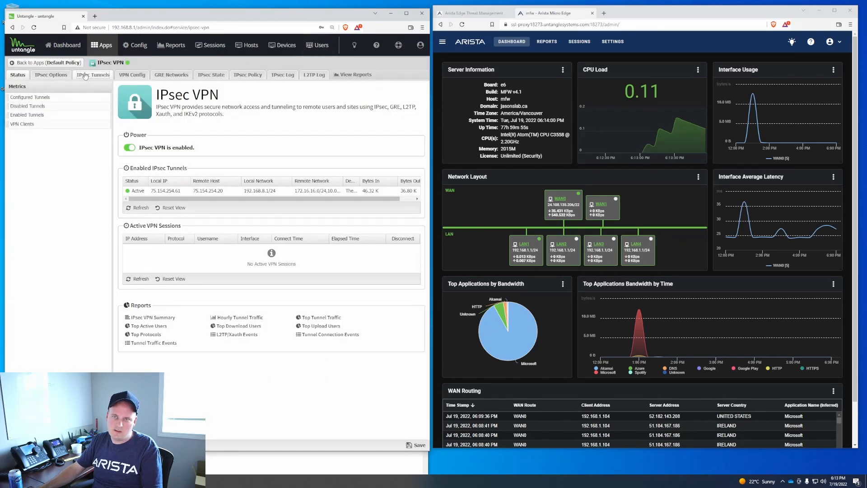
pyautogui.click(85, 76)
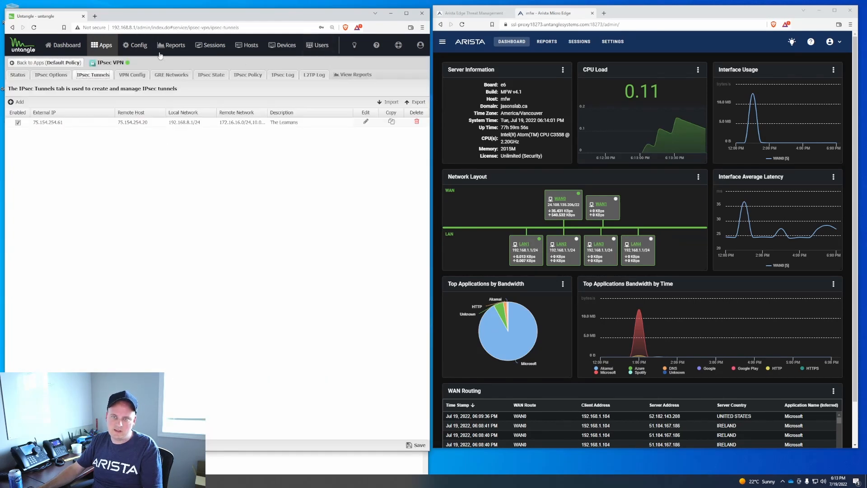
pyautogui.click(19, 102)
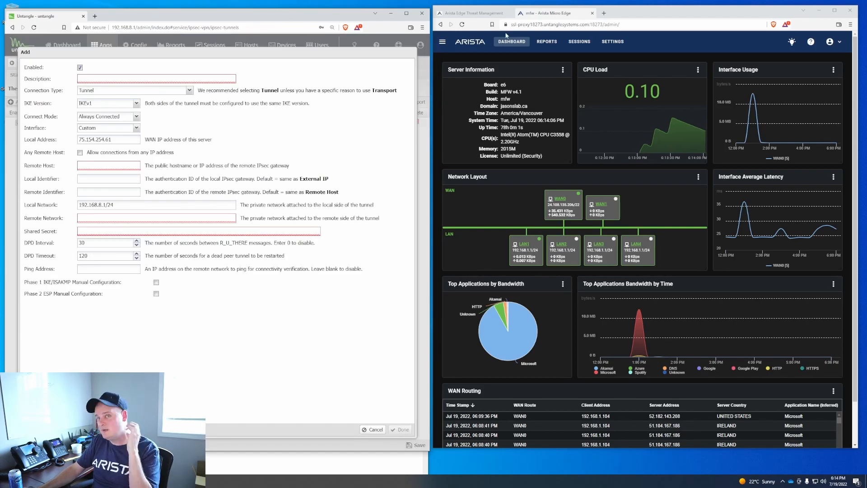
# - Add a new IPsec Tunnel interface in Micro Edge named 'To Home La'
pyautogui.click(614, 42)
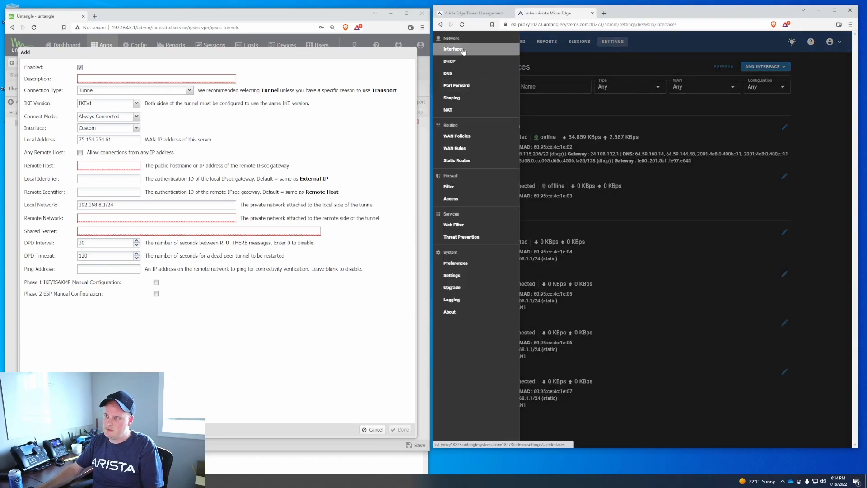
pyautogui.click(762, 67)
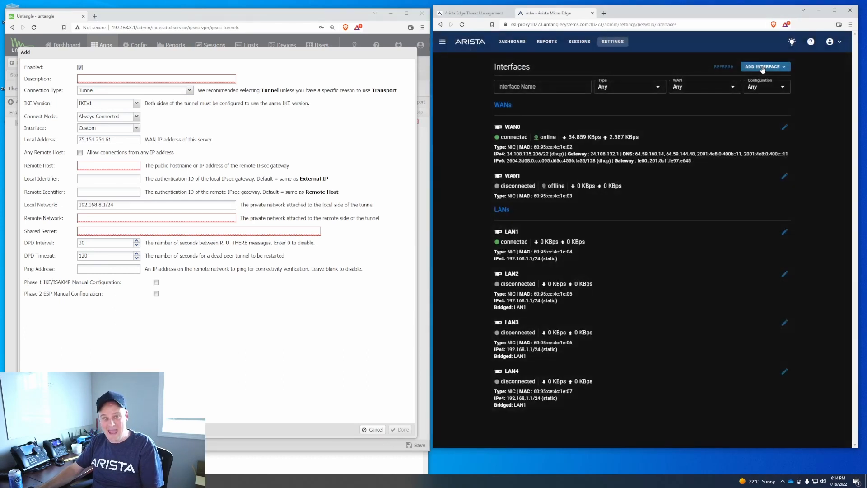
pyautogui.click(763, 67)
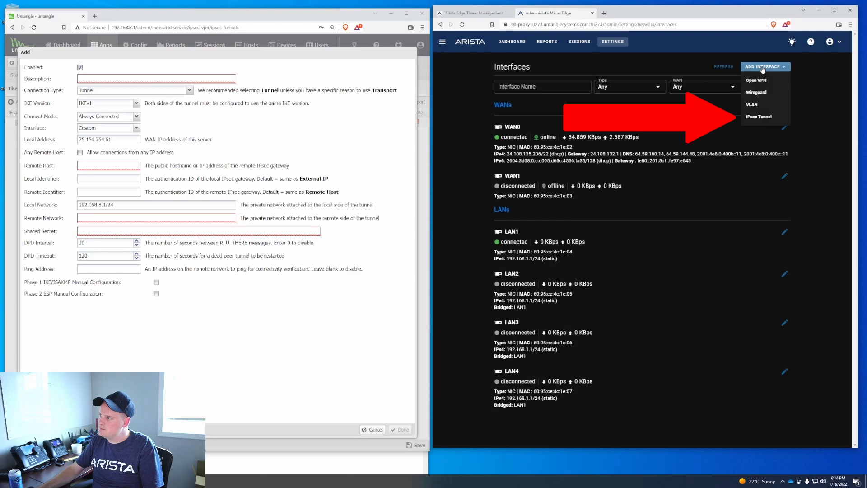
pyautogui.click(759, 118)
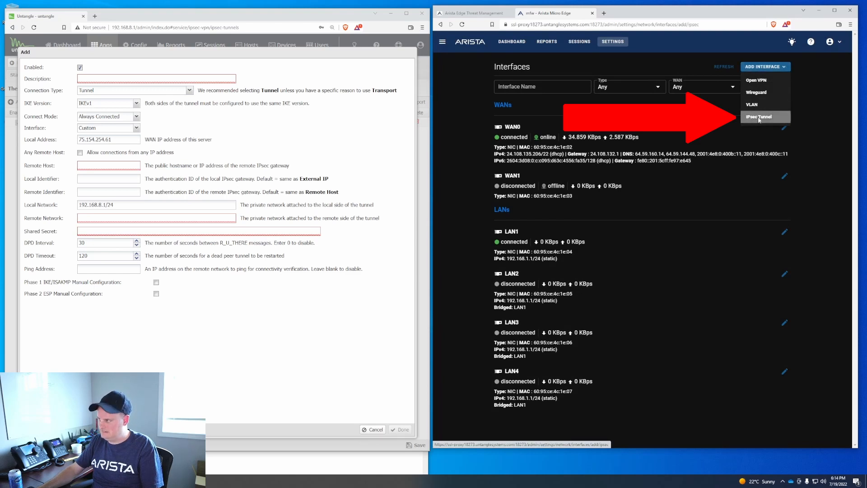
pyautogui.click(521, 105)
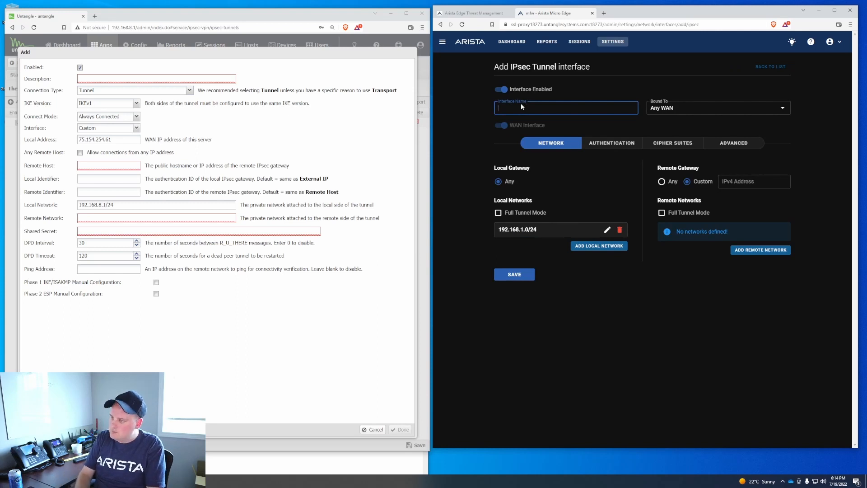
pyautogui.write('To Home La')
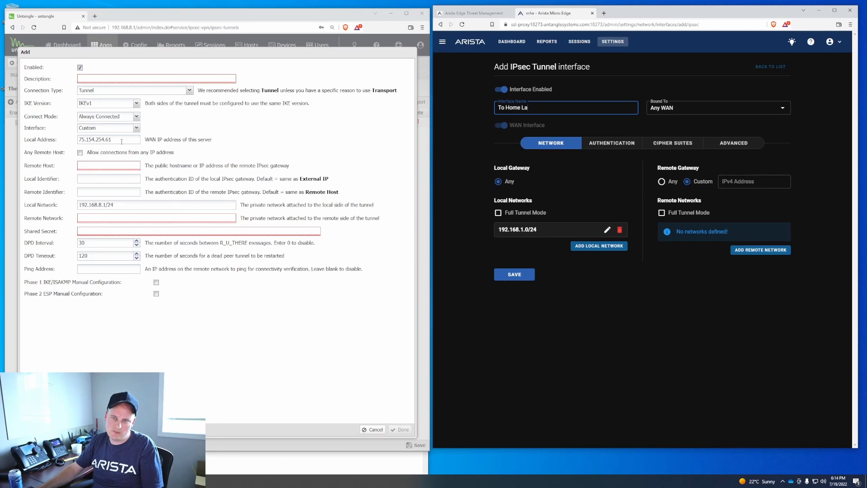
# - Copy Untangle's WAN address 75.154.254.61 into the tunnel's Remote Gateway field
pyautogui.moveTo(121, 141); pyautogui.dragTo(65, 141)
pyautogui.hotkey('ctrl', 'c')
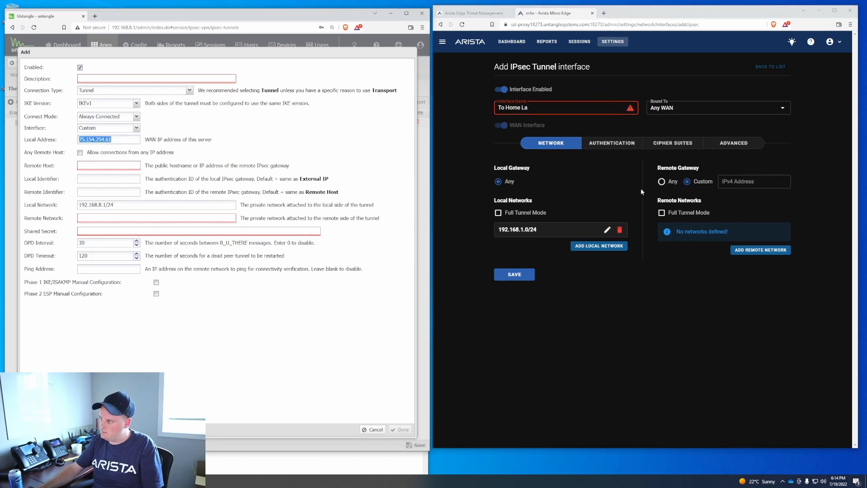
pyautogui.click(755, 181)
pyautogui.hotkey('ctrl', 'v')
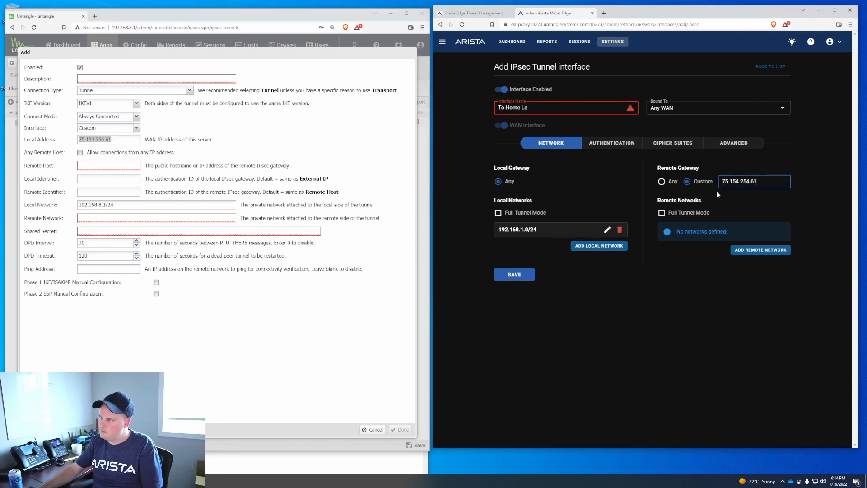
pyautogui.click(474, 13)
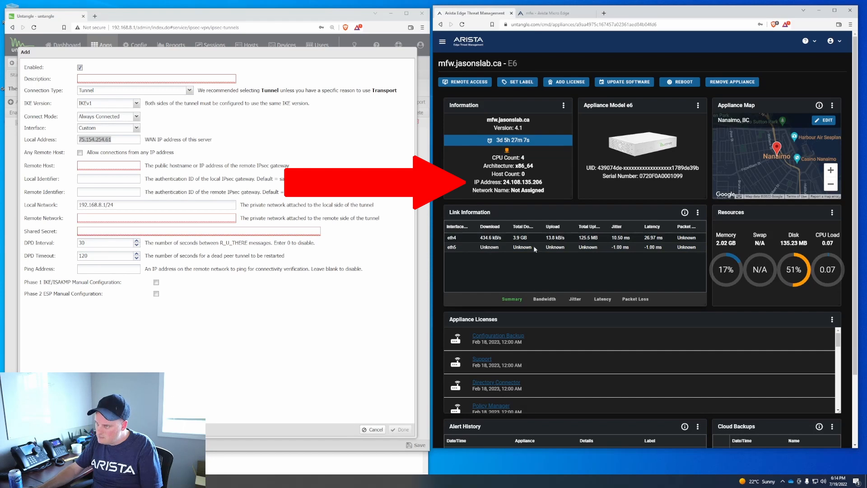
pyautogui.moveTo(543, 183); pyautogui.dragTo(505, 183)
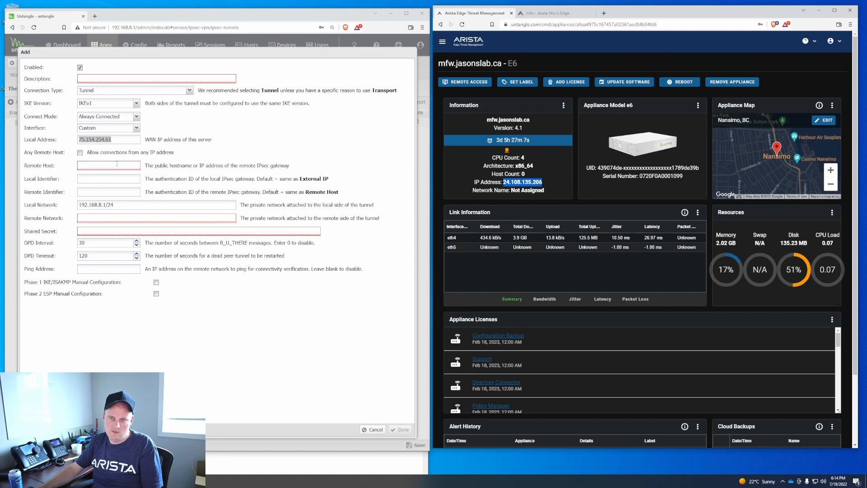
pyautogui.click(234, 167)
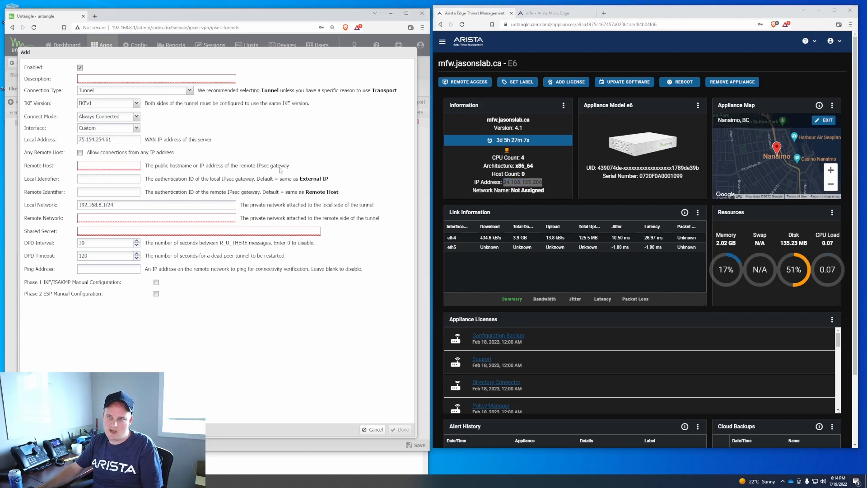
pyautogui.click(115, 168)
pyautogui.write('24.108.135.206')
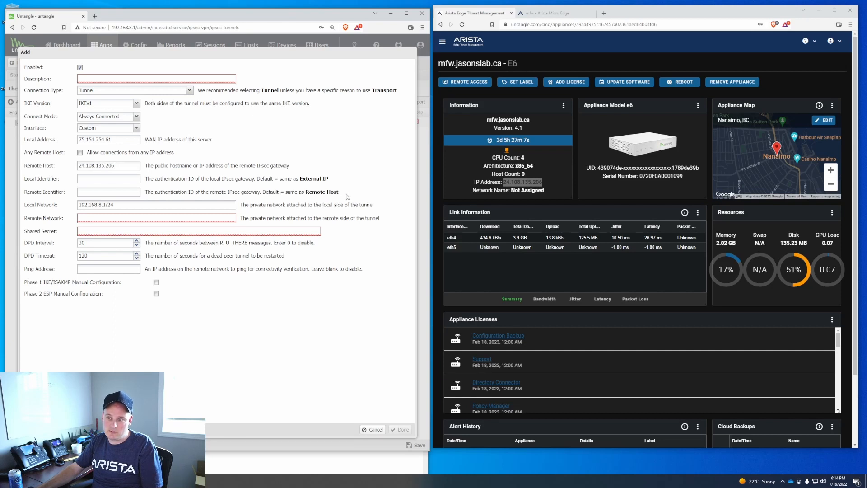
pyautogui.write('24.108.135.206')
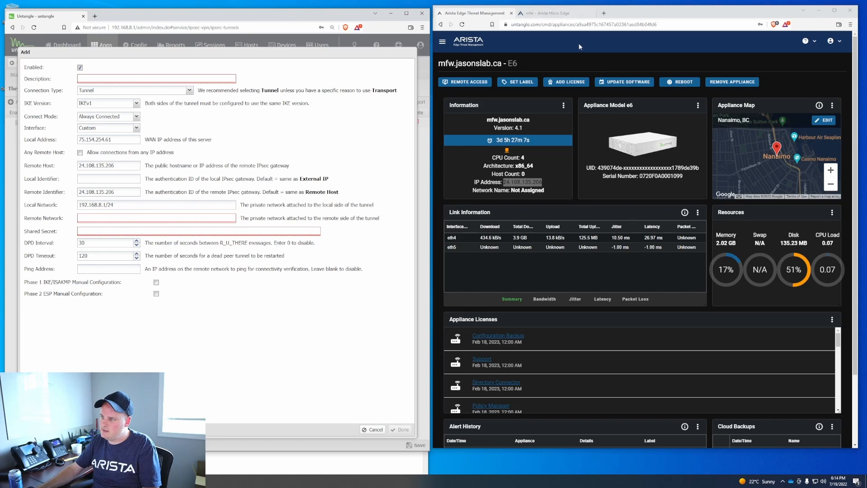
pyautogui.click(560, 14)
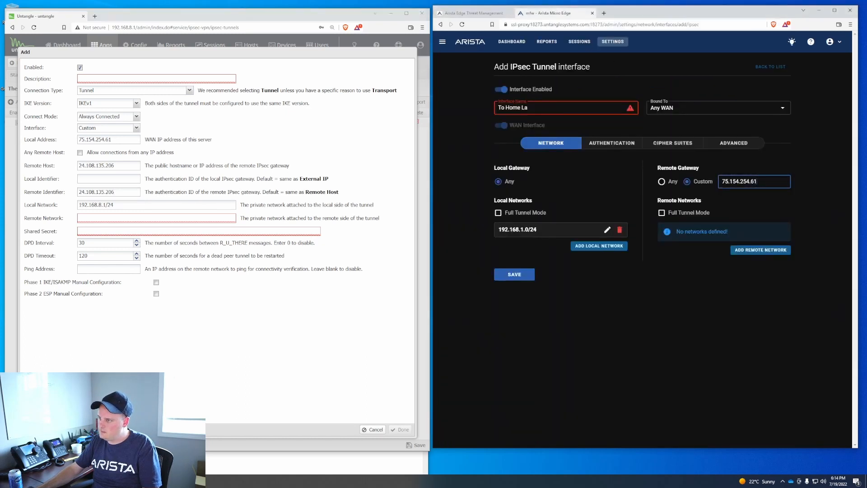
pyautogui.click(528, 108)
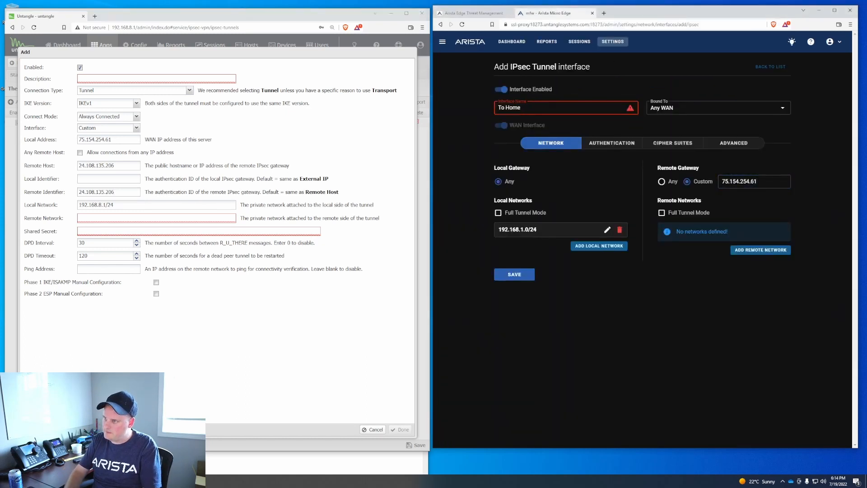
# - Rename the Micro Edge interface ToLab and paste the Notepad pre-shared key as its secret
pyautogui.press('BackSpace')
pyautogui.press('BackSpace')
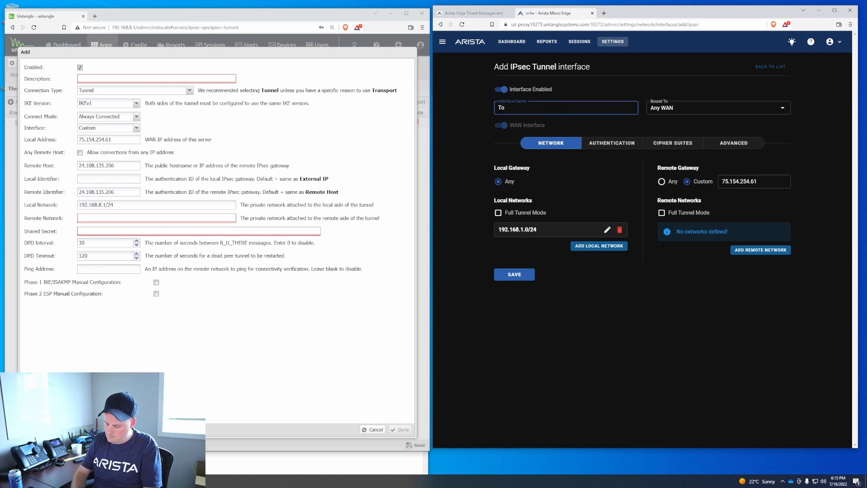
pyautogui.write('Lab')
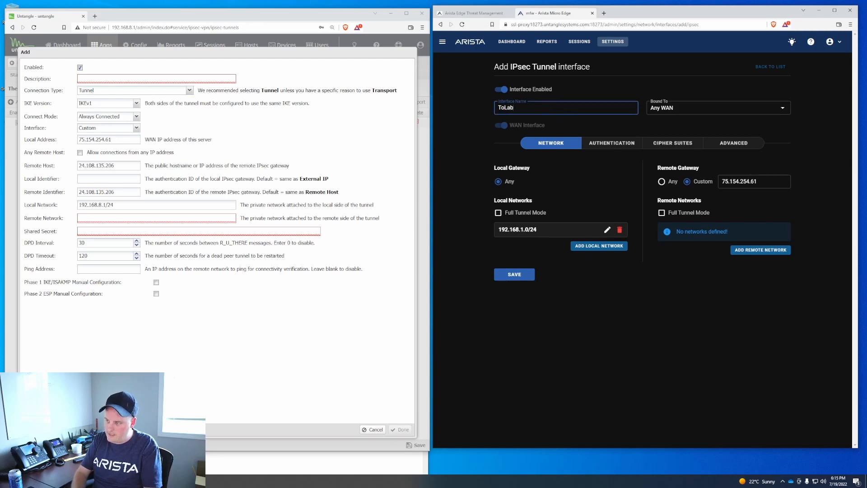
pyautogui.click(607, 144)
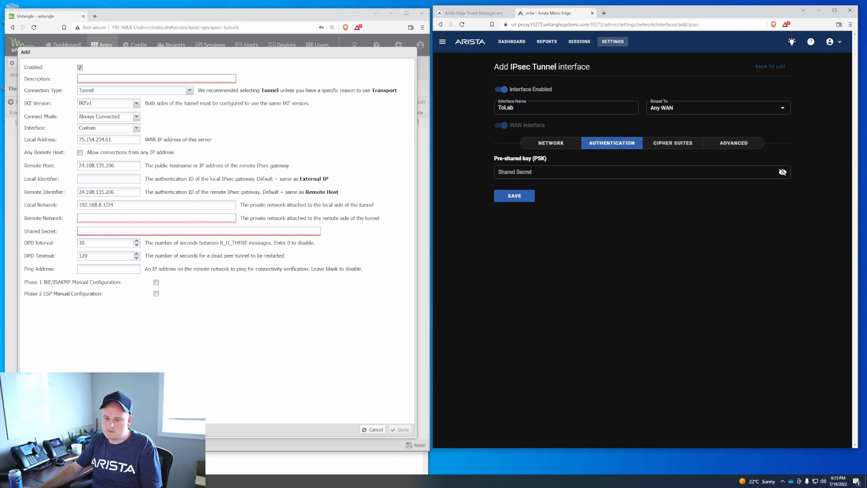
pyautogui.hotkey('alt', 'Tab')
pyautogui.moveTo(193, 167); pyautogui.dragTo(72, 159)
pyautogui.hotkey('ctrl', 'c')
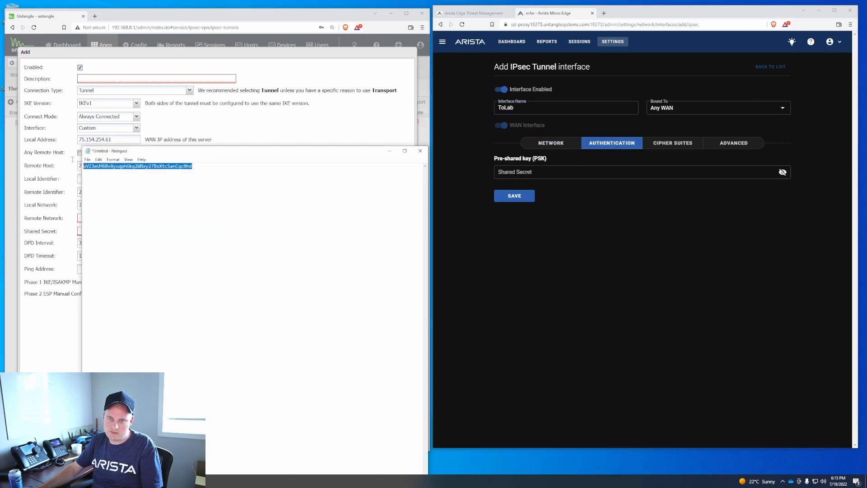
pyautogui.hotkey('alt', 'Tab')
pyautogui.click(632, 172)
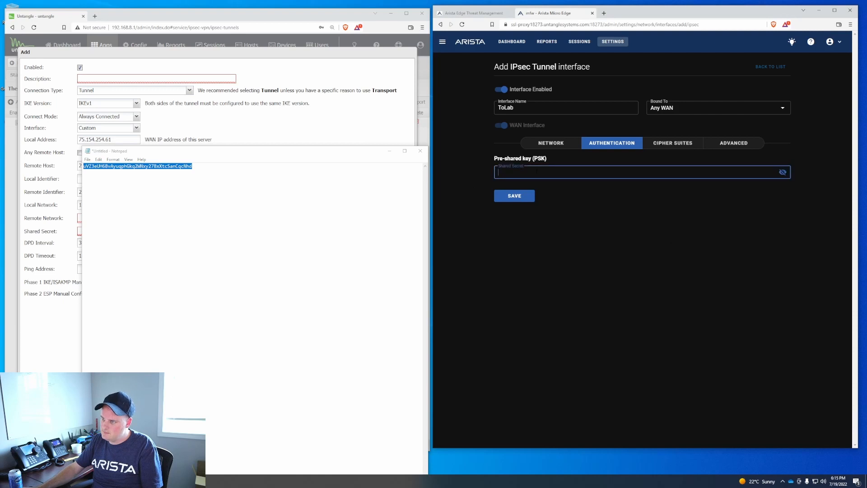
pyautogui.hotkey('ctrl', 'v')
# - Paste the same key into Untangle's Shared Secret and set Remote Network 192.168.1.0/24
pyautogui.click(297, 51)
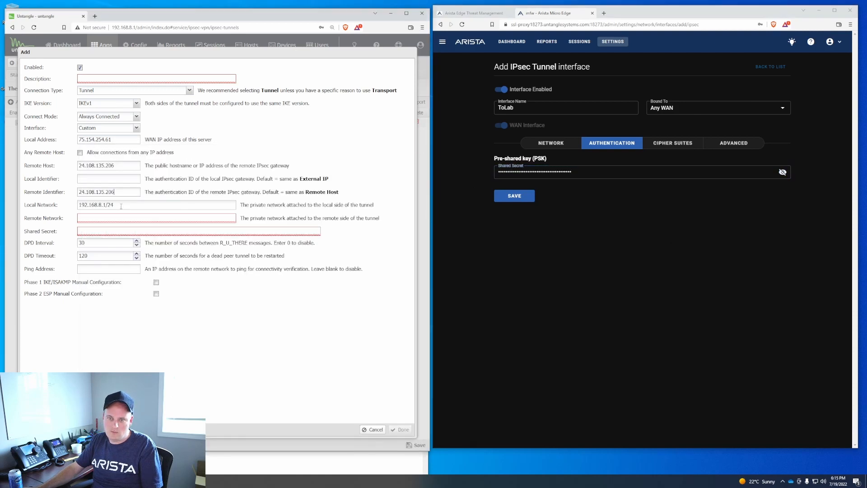
pyautogui.click(81, 229)
pyautogui.hotkey('ctrl', 'v')
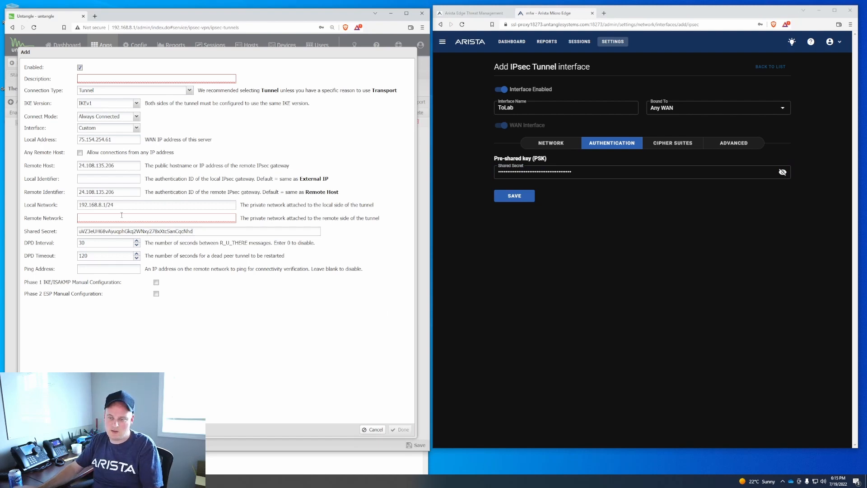
pyautogui.write('192.168.')
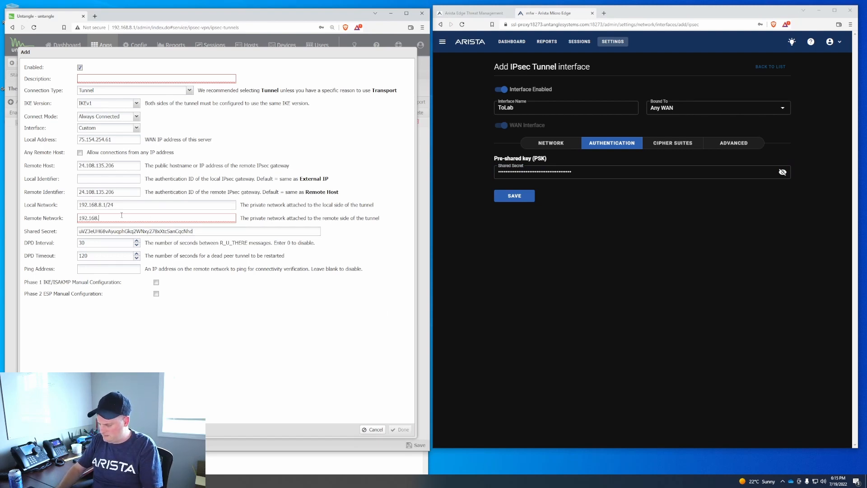
pyautogui.write('1.0/')
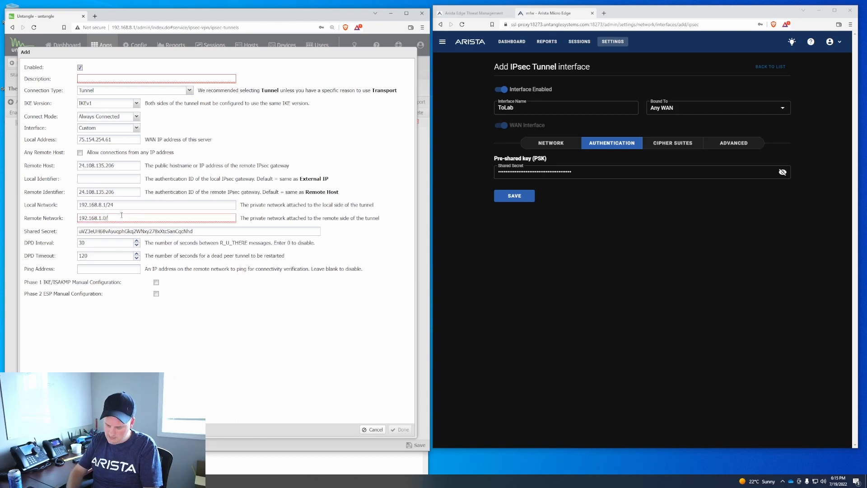
pyautogui.write('24')
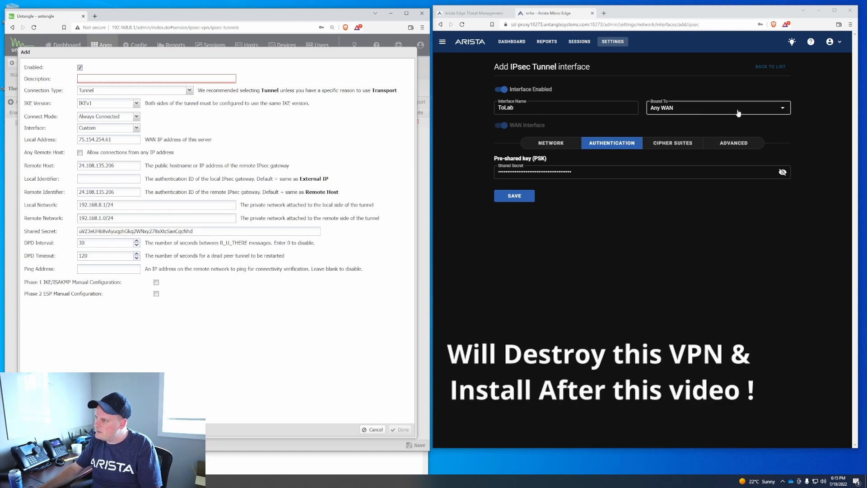
# - Enable manual Phase 1 and Phase 2 settings in Untangle with AES-256 encryption for both
pyautogui.click(684, 146)
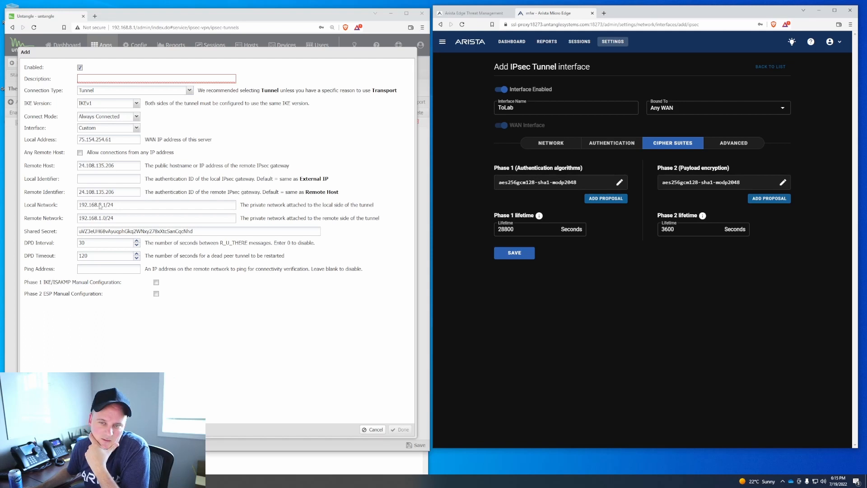
pyautogui.click(156, 283)
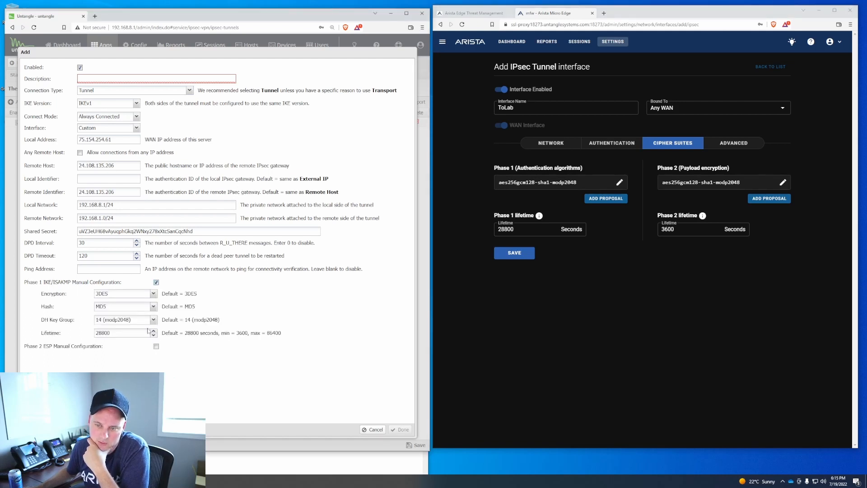
pyautogui.click(156, 347)
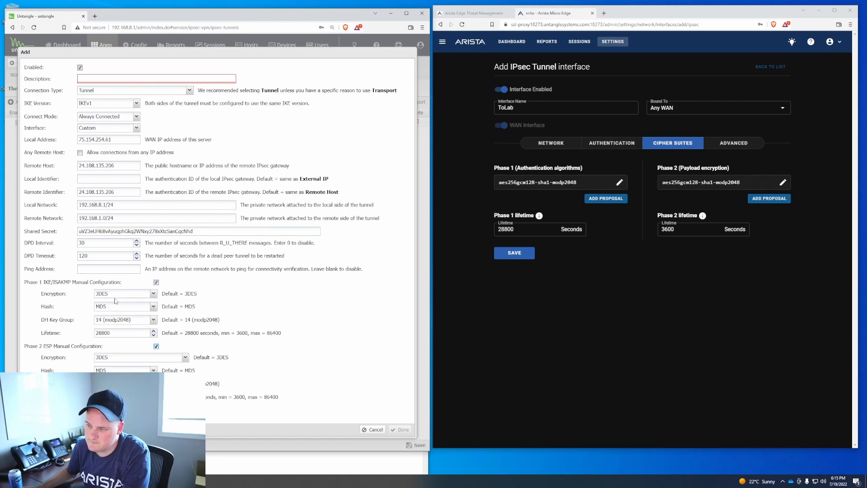
pyautogui.click(154, 294)
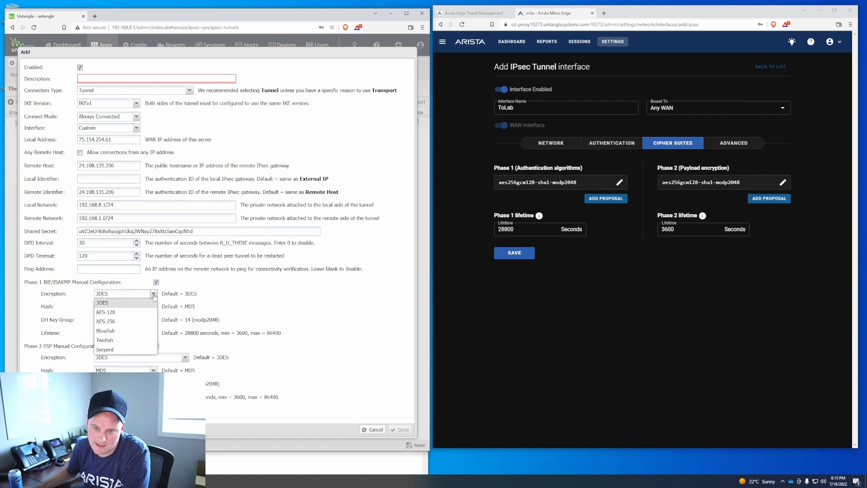
pyautogui.click(133, 322)
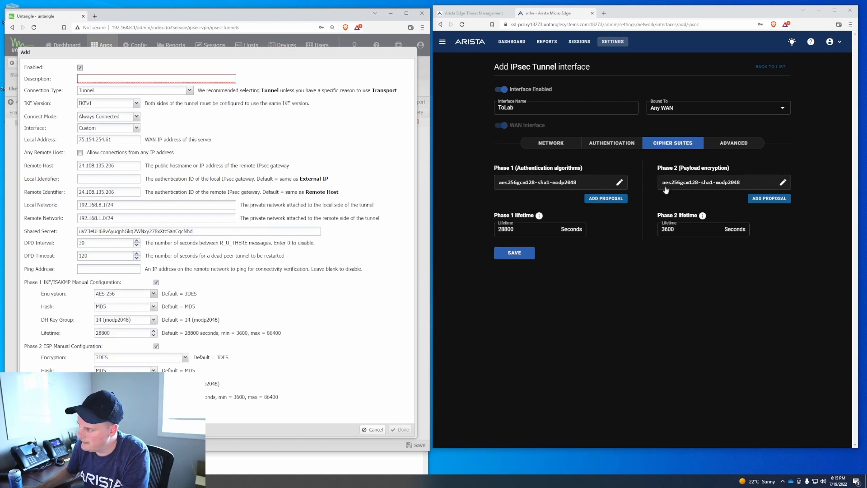
pyautogui.click(185, 358)
pyautogui.click(137, 305)
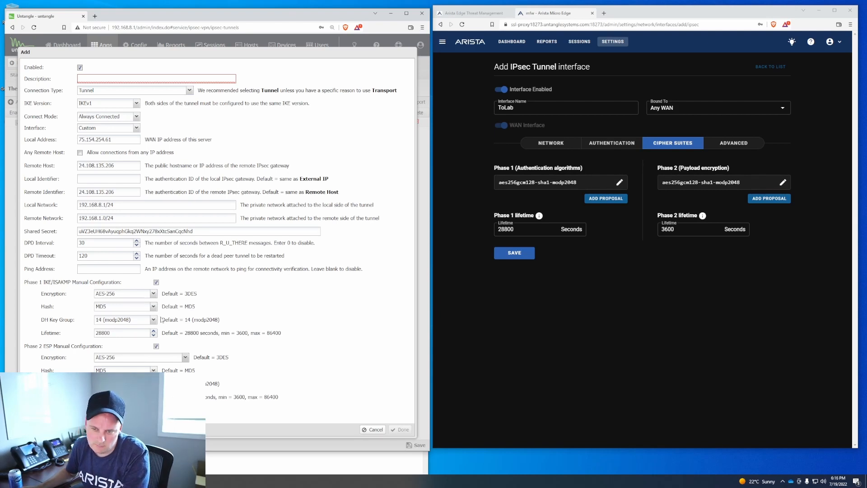
# - Set both Phase 1 and Phase 2 hashes to SHA-1, checking Micro Edge's lifetime
pyautogui.click(153, 307)
pyautogui.click(103, 325)
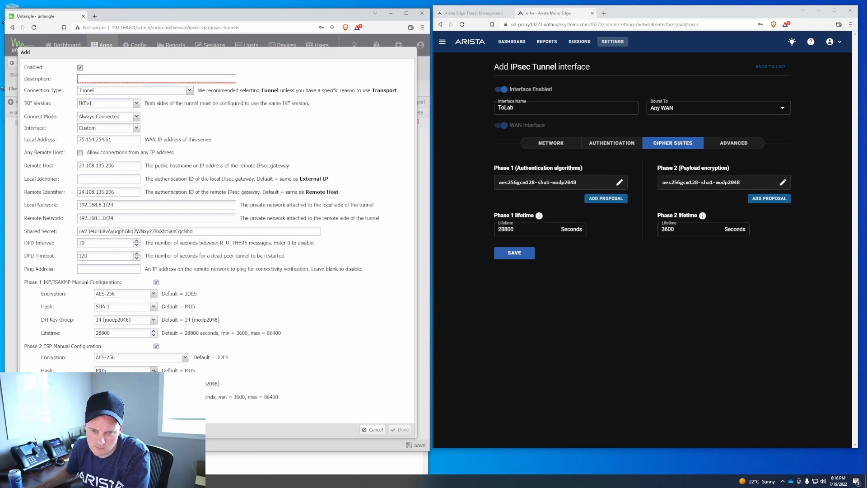
pyautogui.click(154, 307)
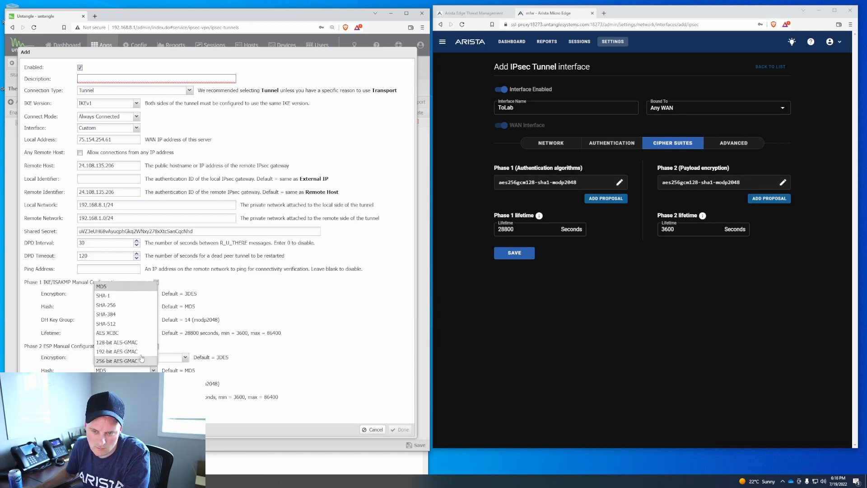
pyautogui.click(126, 296)
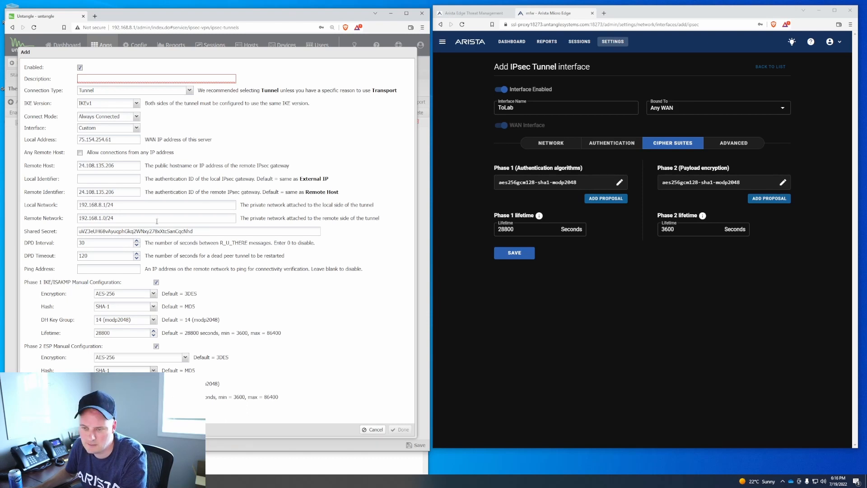
pyautogui.click(557, 229)
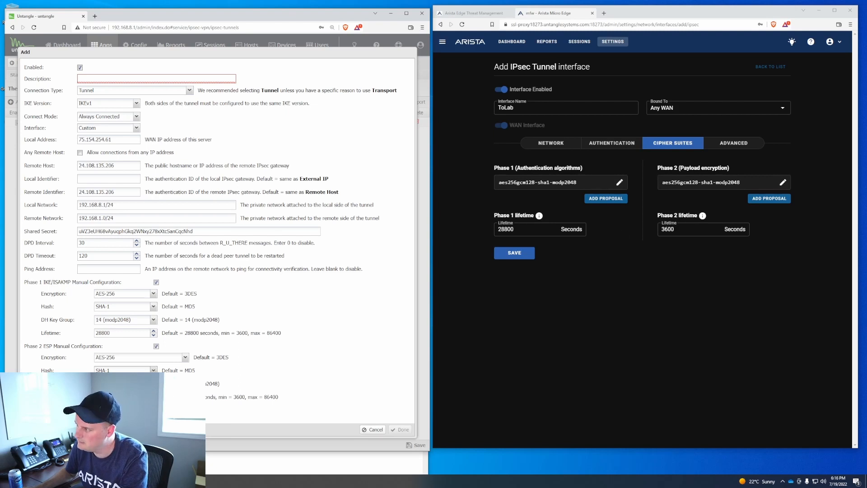
pyautogui.click(734, 143)
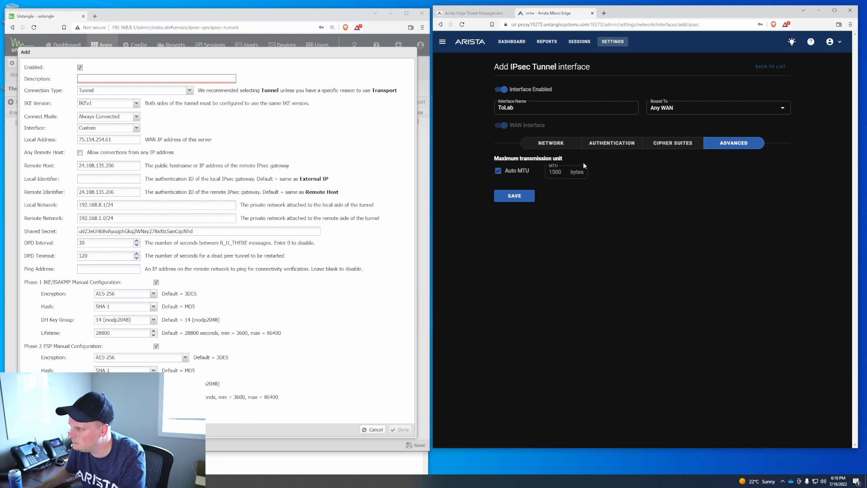
pyautogui.click(569, 145)
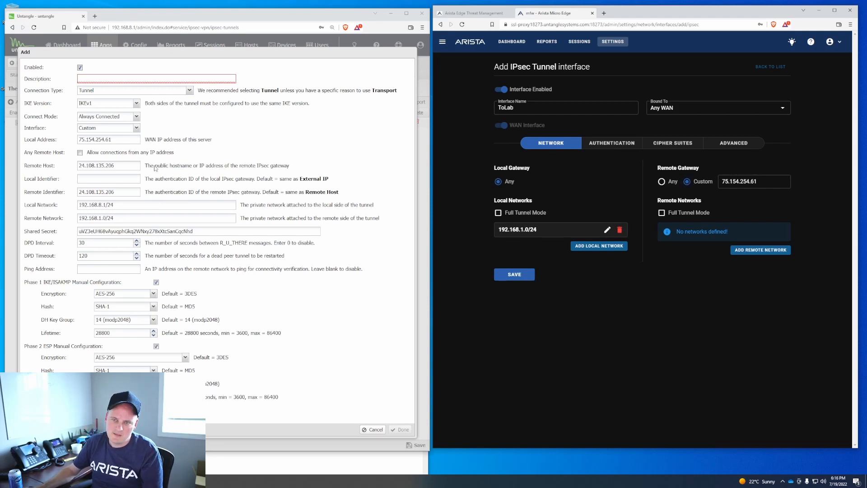
pyautogui.click(119, 178)
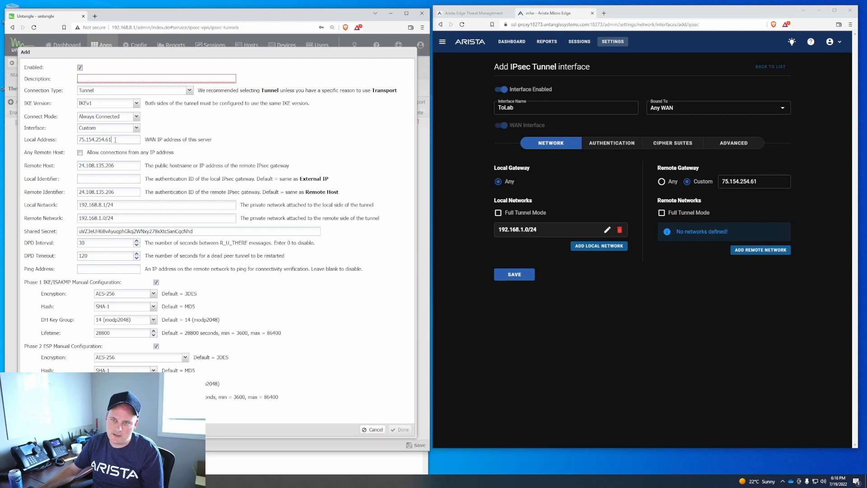
pyautogui.moveTo(115, 140); pyautogui.dragTo(65, 143)
pyautogui.hotkey('ctrl', 'c')
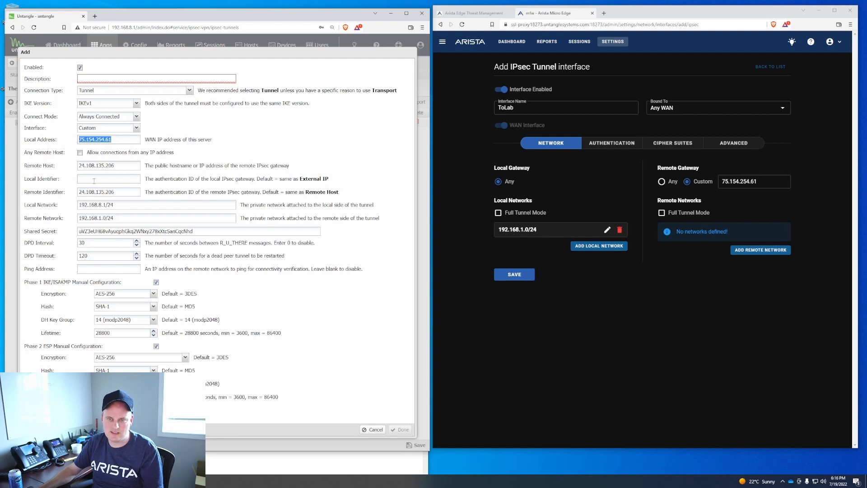
pyautogui.click(94, 180)
pyautogui.hotkey('ctrl', 'v')
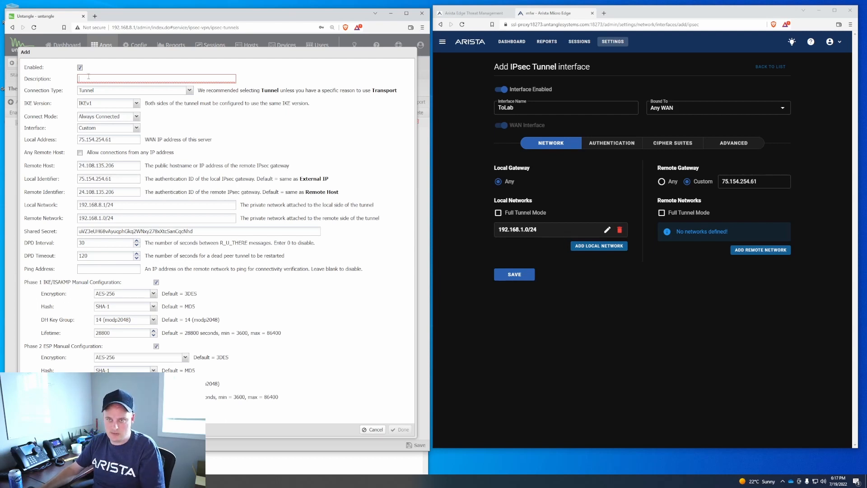
# - Enter 'To Miro Edge 4.1' as the tunnel description
pyautogui.write('To M')
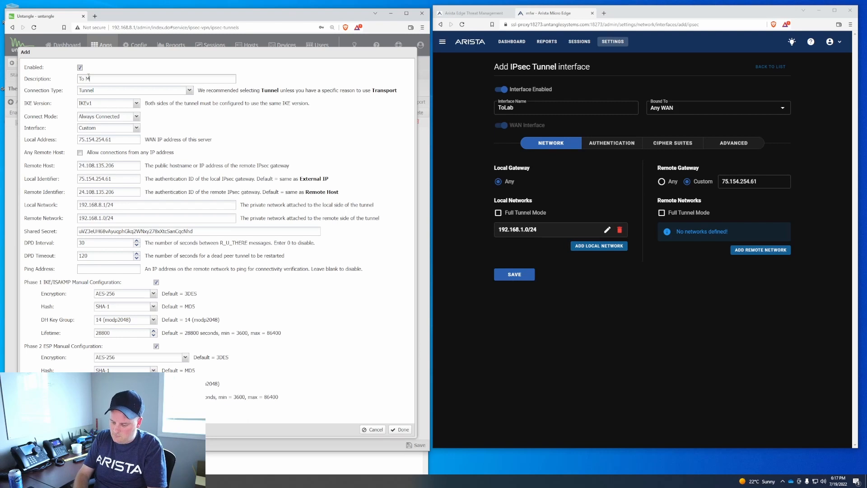
pyautogui.press('BackSpace')
pyautogui.press('BackSpace')
pyautogui.press('BackSpace')
pyautogui.press('BackSpace')
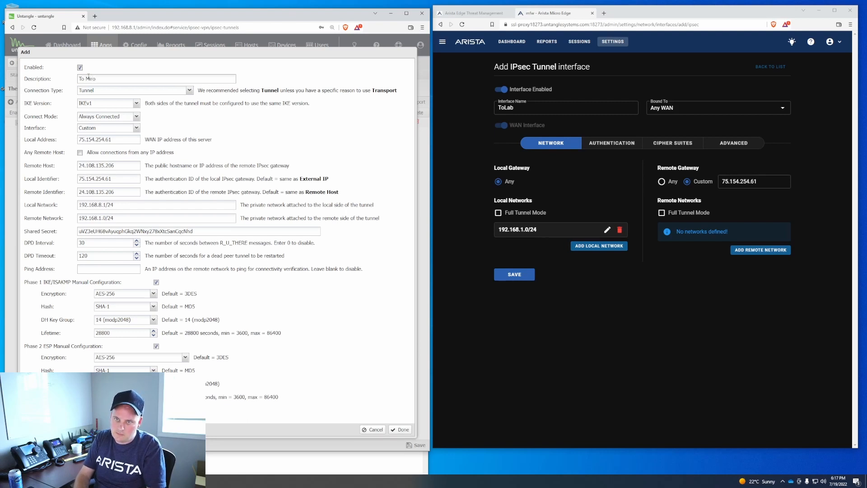
pyautogui.write('iro Edge 4.1')
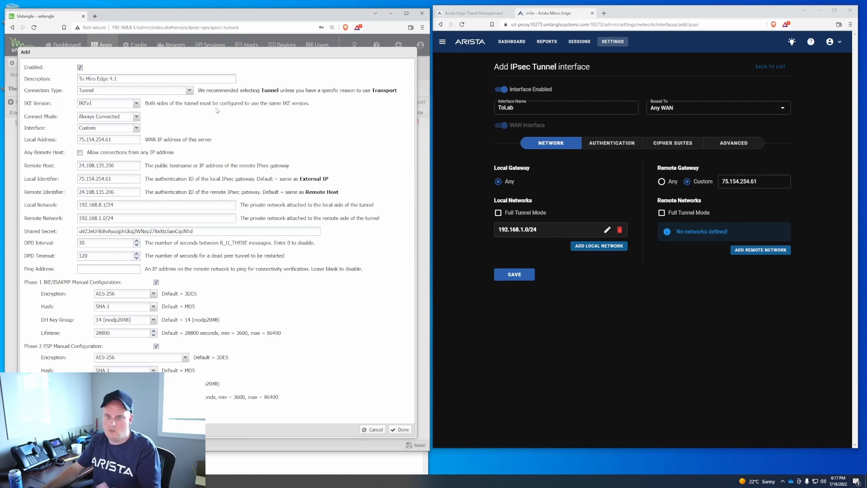
# - Finish the Untangle tunnel, then add remote network 192.168.8.0/24 to ToLab and save the interface
pyautogui.click(402, 431)
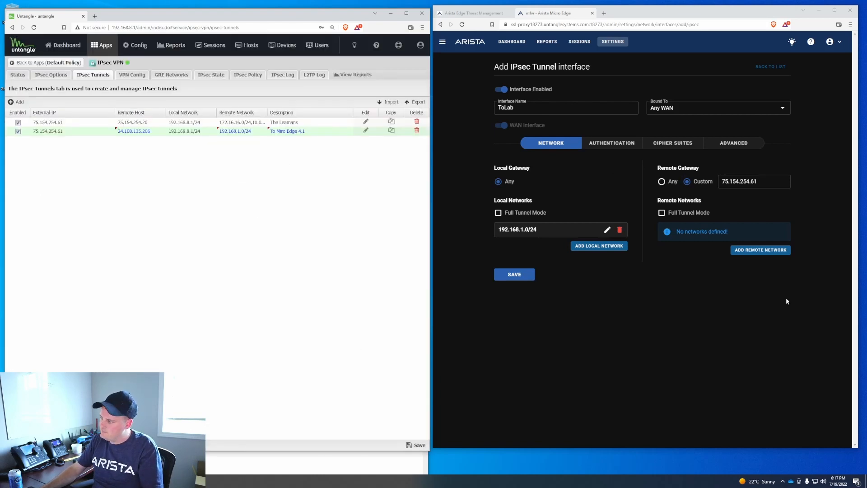
pyautogui.click(517, 274)
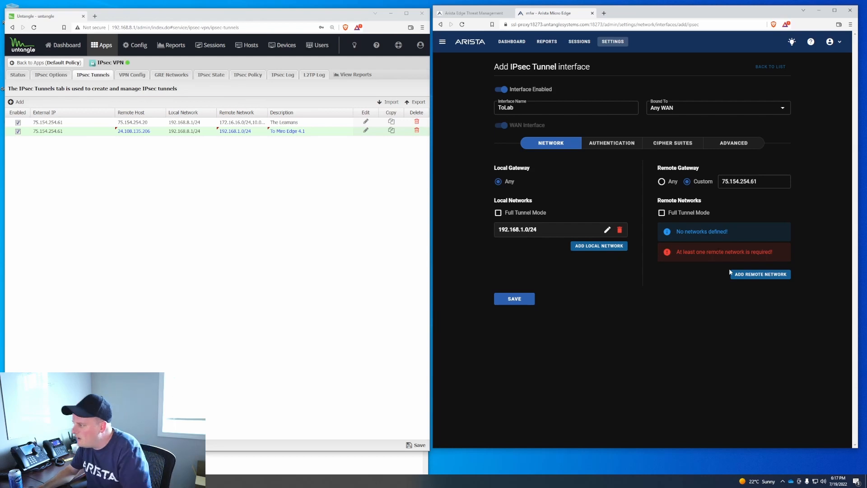
pyautogui.click(760, 274)
pyautogui.click(583, 233)
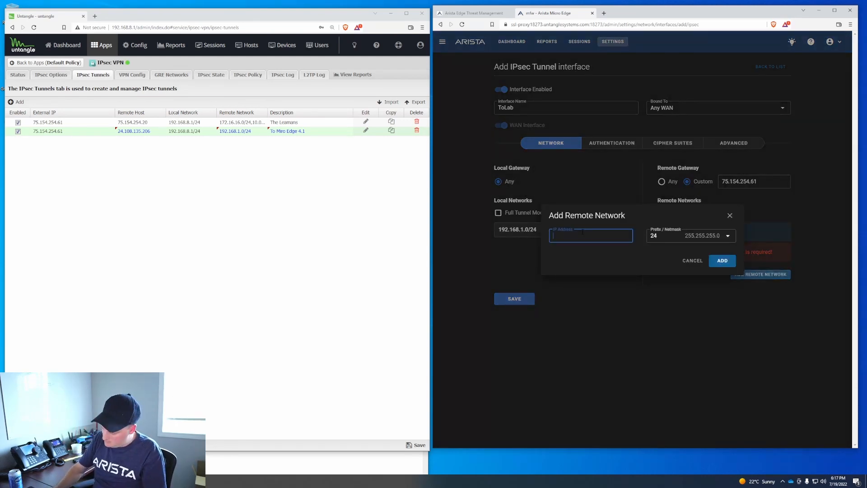
pyautogui.write('192.168.8')
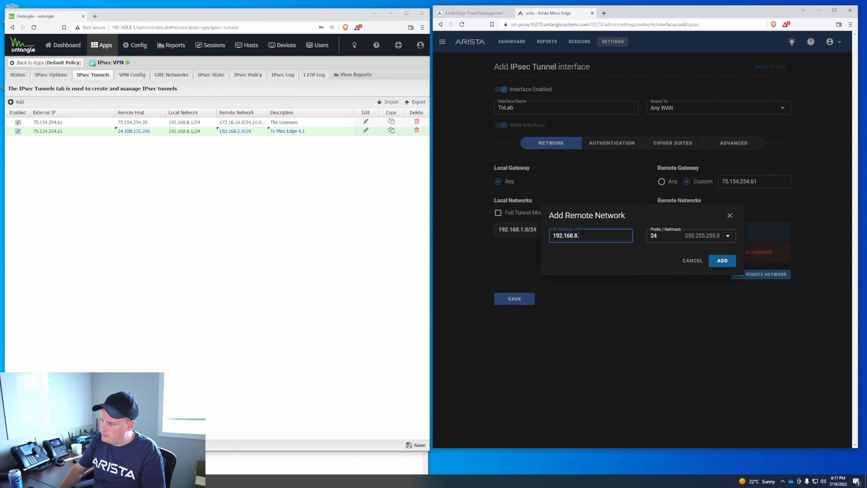
pyautogui.write('.0')
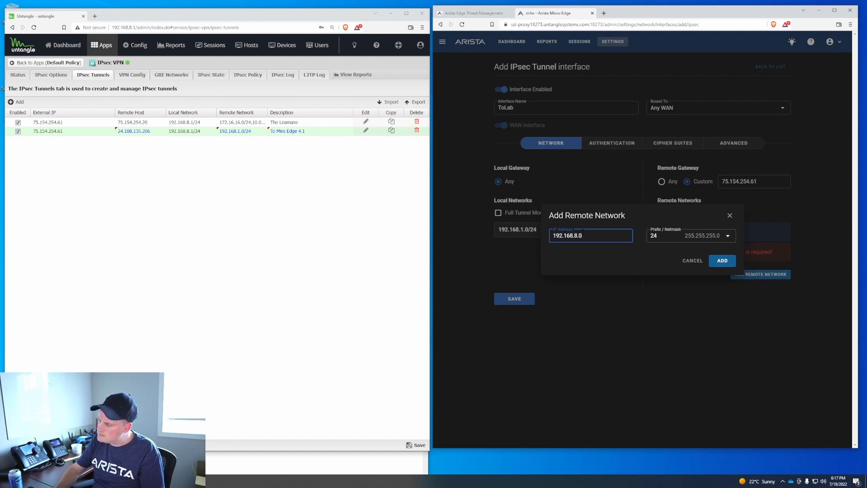
pyautogui.write('/24')
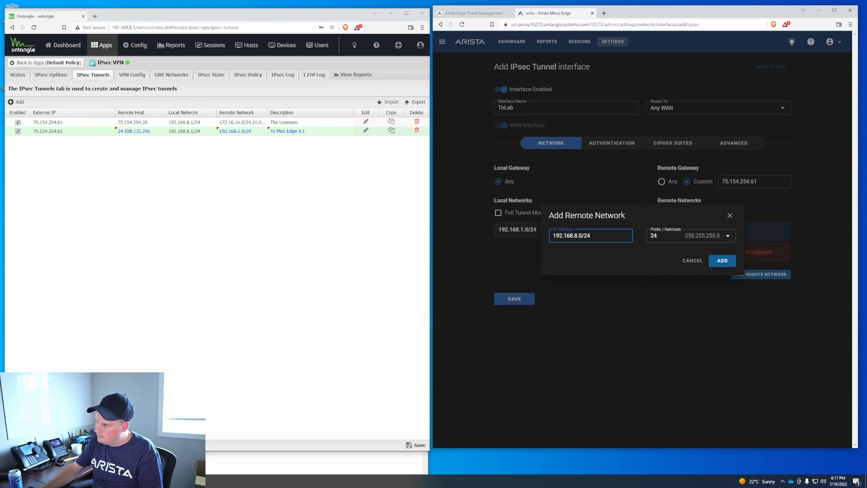
pyautogui.press('BackSpace')
pyautogui.press('BackSpace')
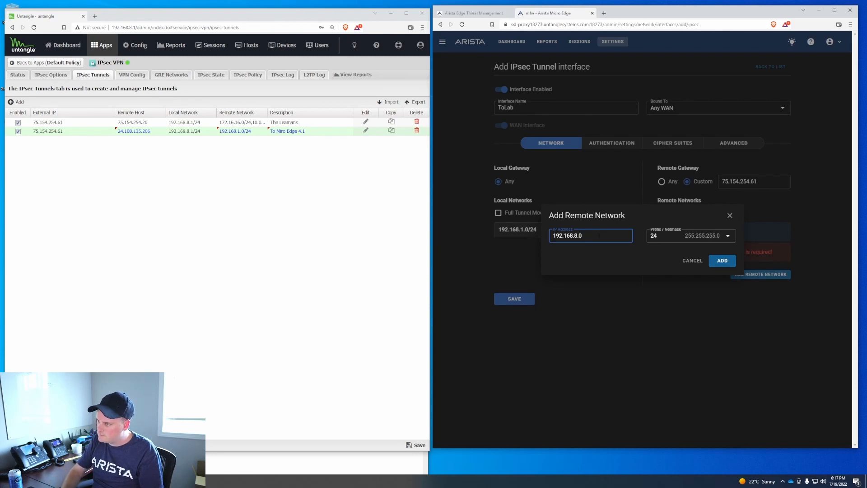
pyautogui.click(719, 261)
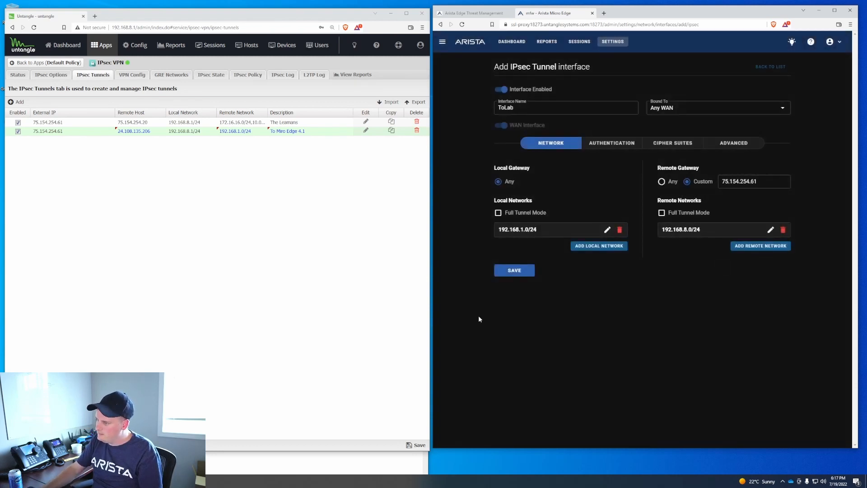
pyautogui.click(514, 271)
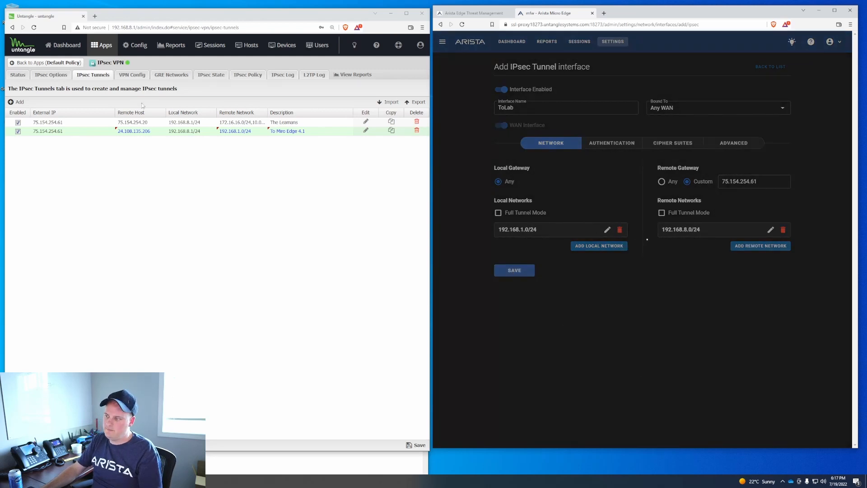
# - Refresh the Enabled IPsec Tunnels status several times, then view the IPsec Options page
pyautogui.click(18, 76)
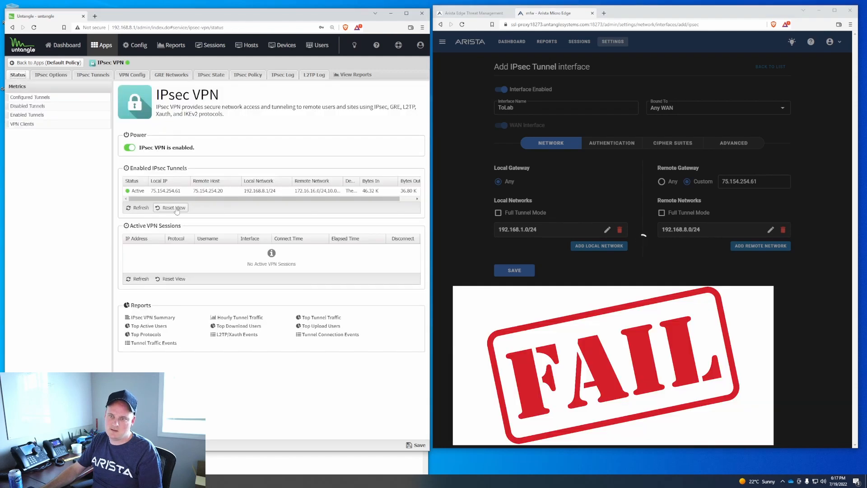
pyautogui.moveTo(178, 213); pyautogui.dragTo(177, 239)
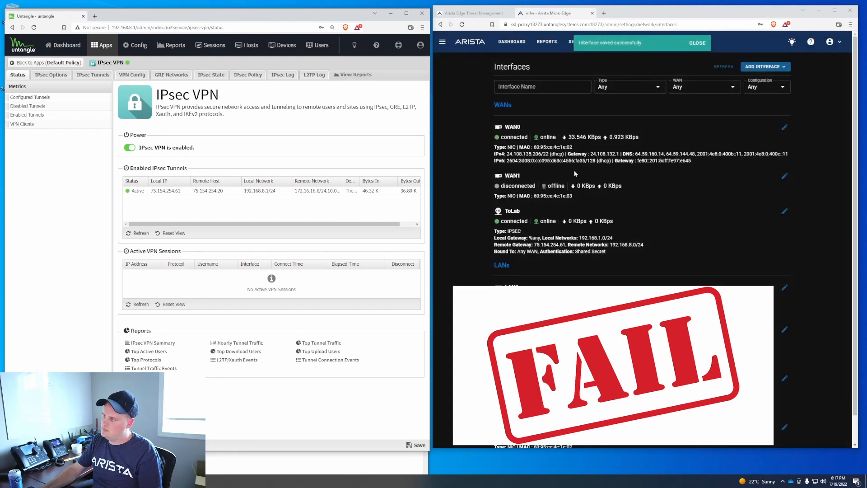
pyautogui.click(138, 233)
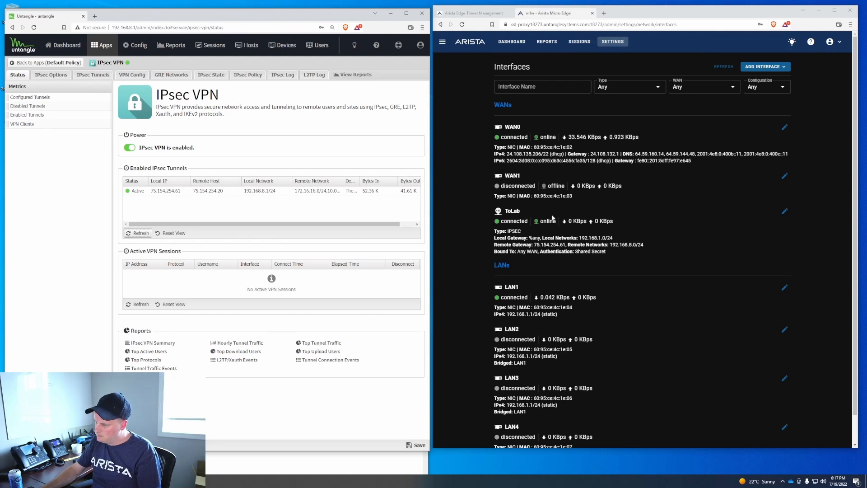
pyautogui.click(140, 232)
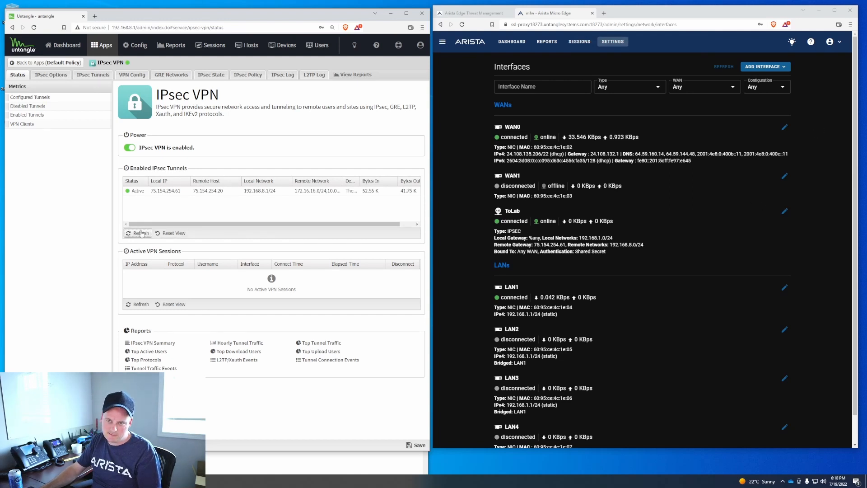
pyautogui.click(93, 74)
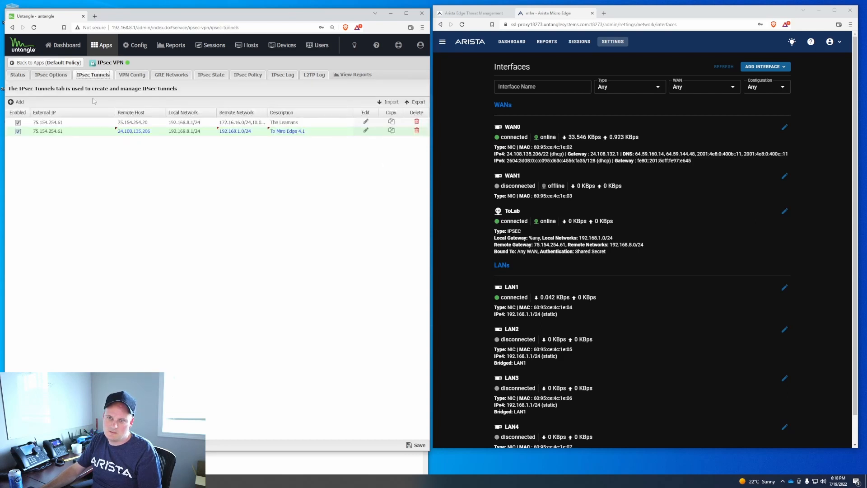
pyautogui.click(18, 75)
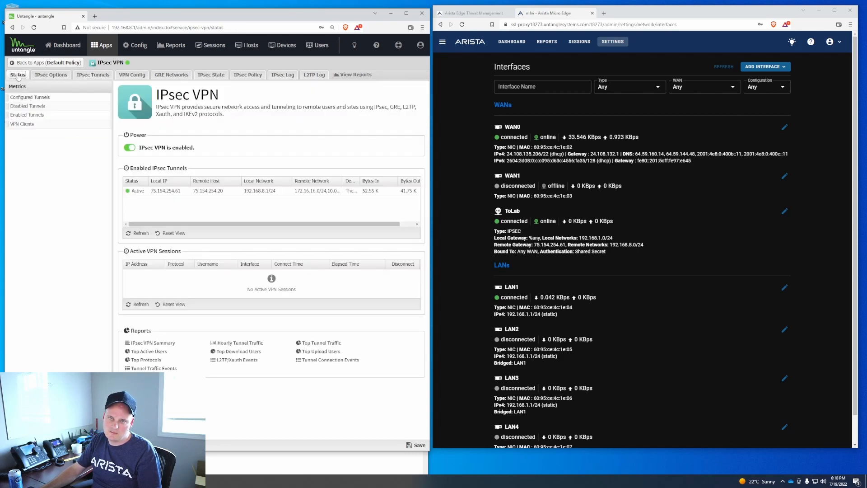
pyautogui.click(139, 234)
pyautogui.click(53, 75)
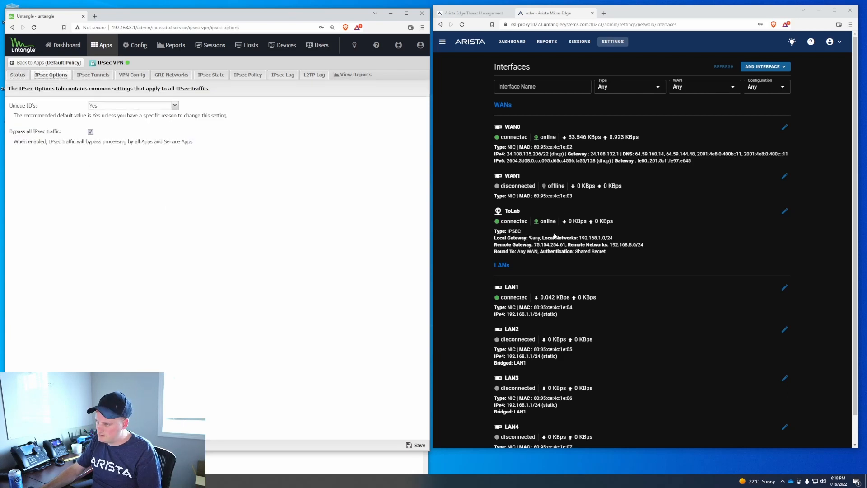
pyautogui.moveTo(607, 237); pyautogui.dragTo(620, 242)
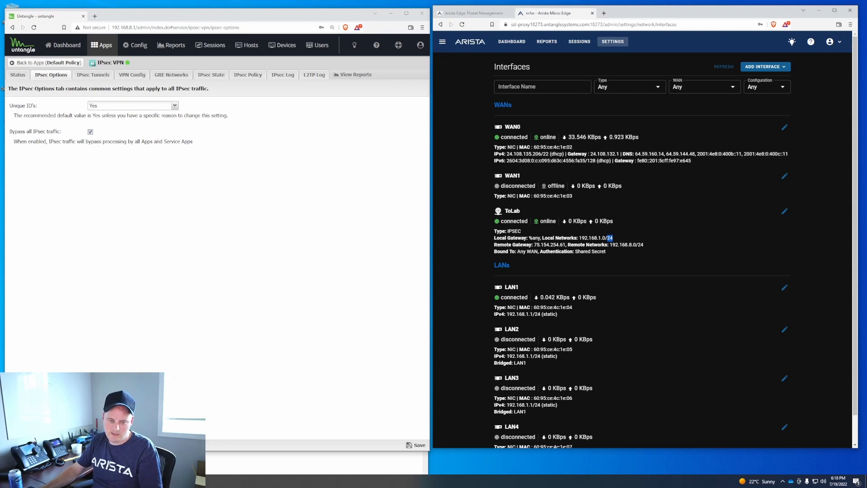
# - Launch Command Prompt via cmd and enter ping 192.168.1.1
pyautogui.press('super')
pyautogui.write('cmd')
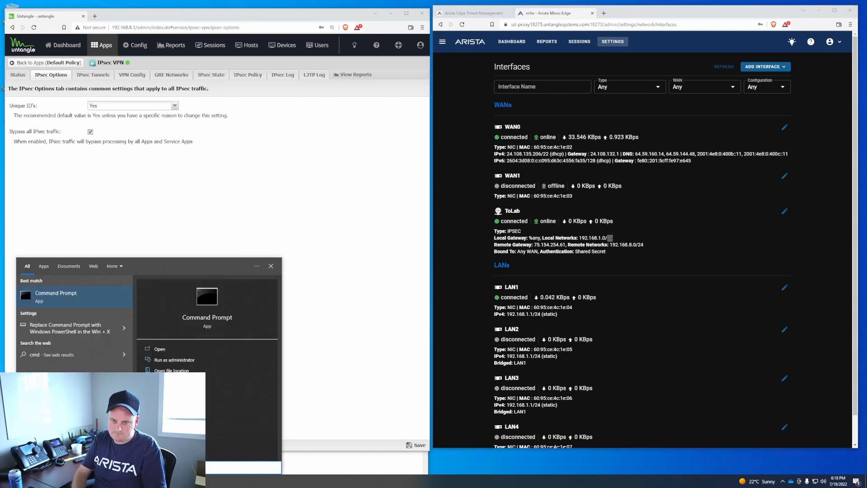
pyautogui.press('Return')
pyautogui.write('ping')
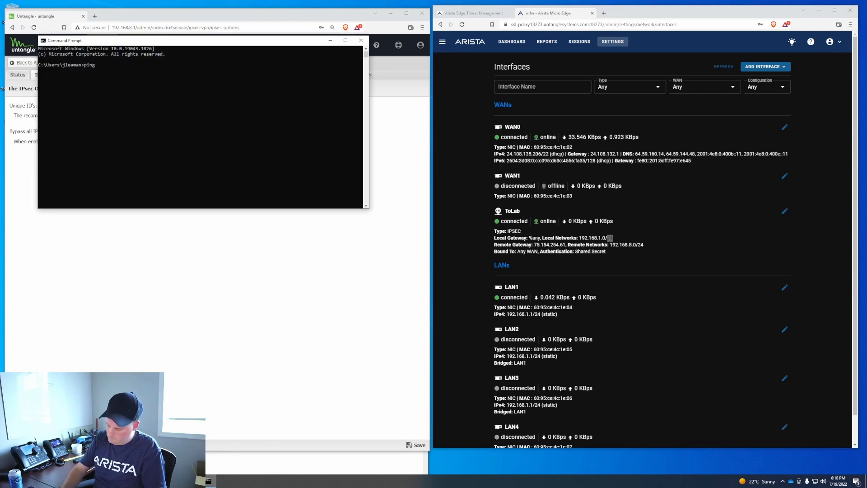
pyautogui.write(' 192.168.1')
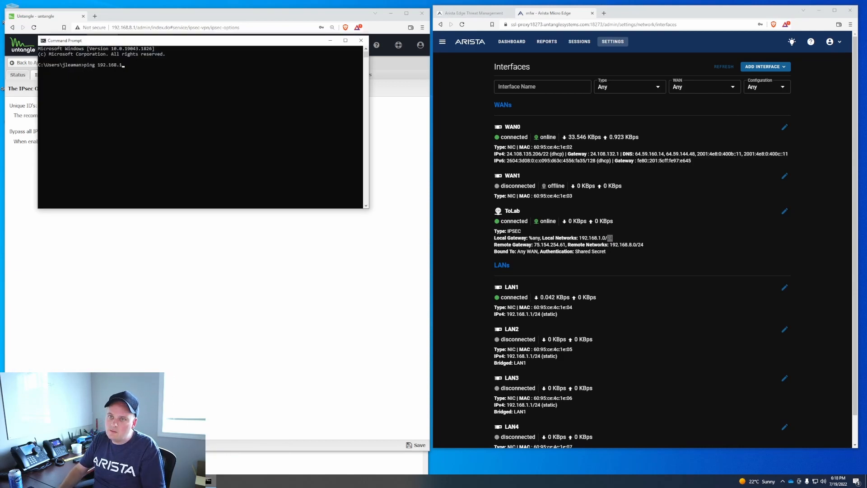
pyautogui.write('.1')
# - Run the ping to 192.168.1.1 and stop it with Ctrl+C after unreachable replies
pyautogui.press('Return')
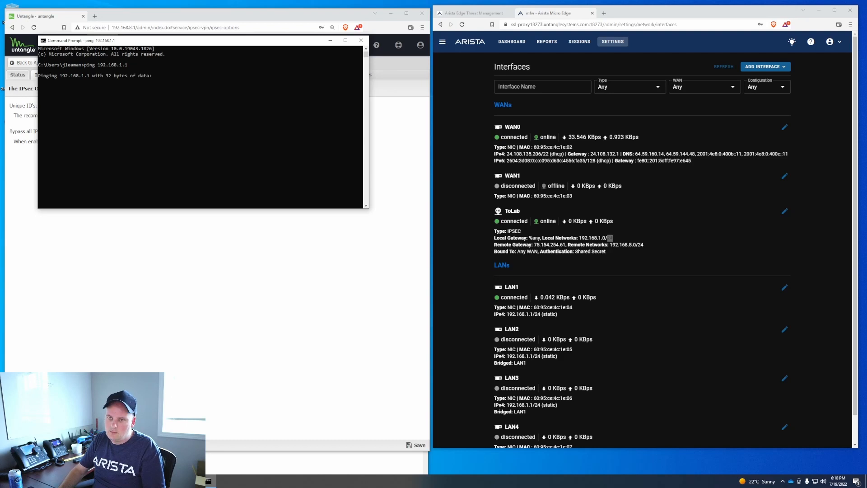
pyautogui.click(112, 141)
pyautogui.press('Escape')
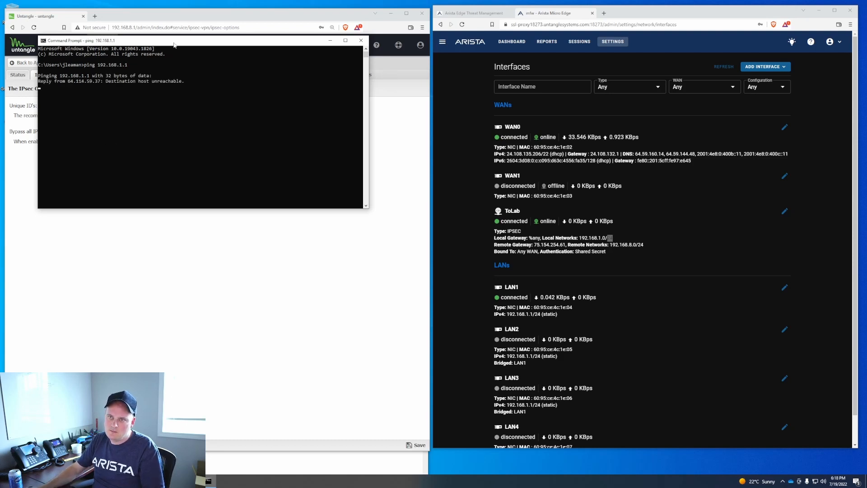
pyautogui.moveTo(174, 45); pyautogui.dragTo(203, 231)
pyautogui.click(145, 312)
pyautogui.hotkey('ctrl', 'c')
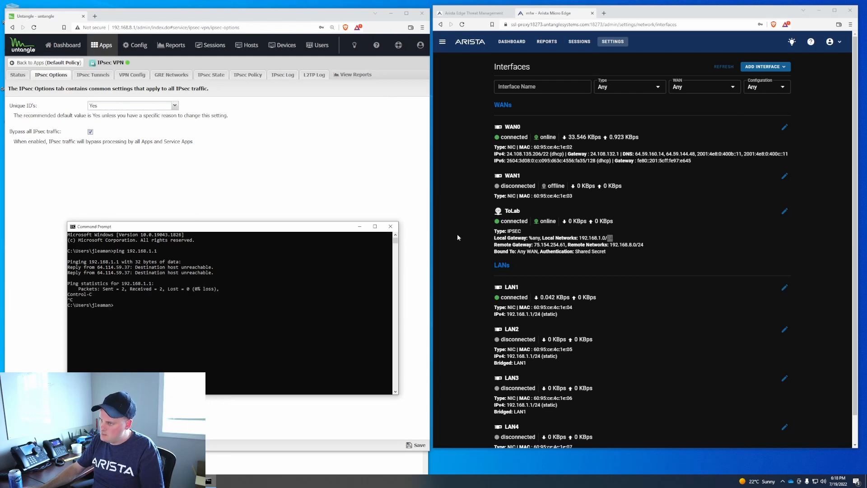
# - Disable the Untangle tunnel to 75.154.254.20 and save the change
pyautogui.click(458, 238)
pyautogui.moveTo(513, 221); pyautogui.dragTo(528, 221)
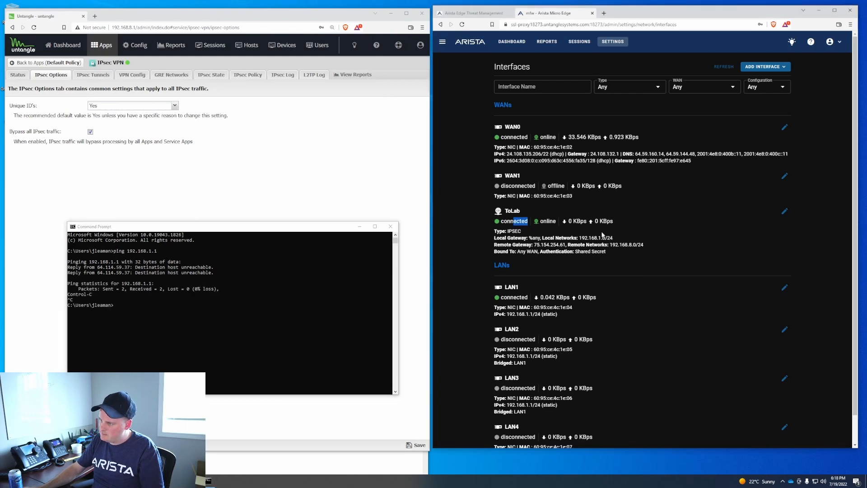
pyautogui.click(636, 259)
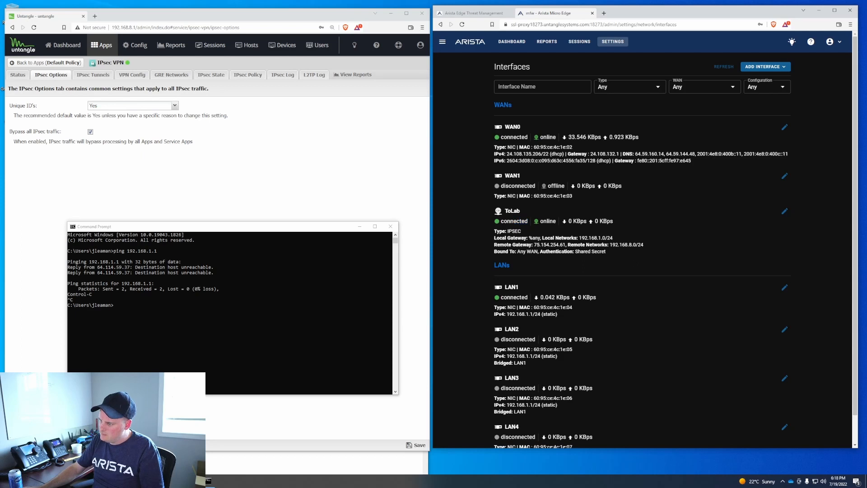
pyautogui.click(222, 155)
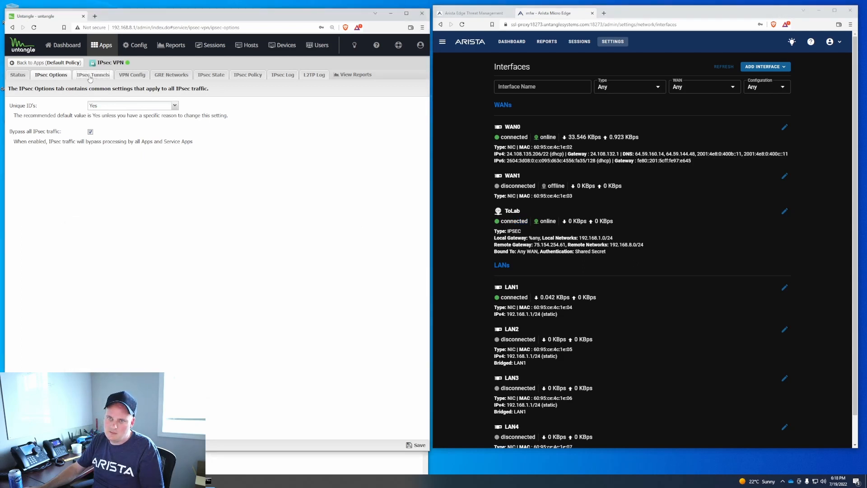
pyautogui.click(94, 75)
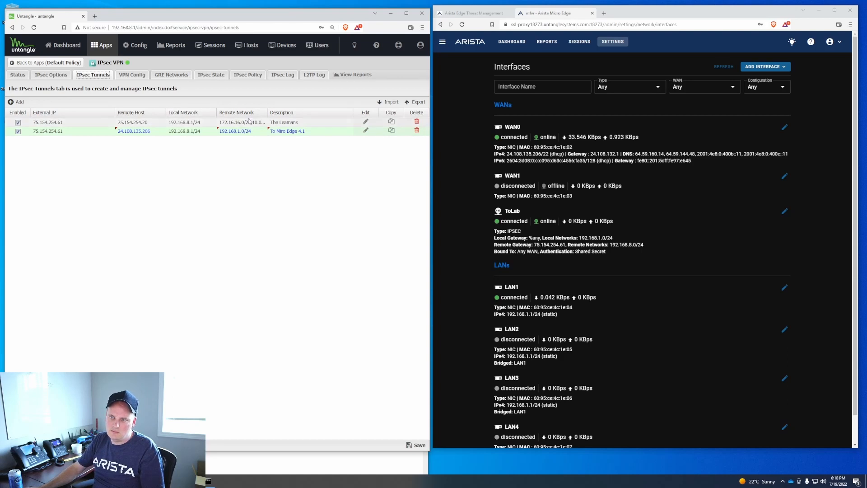
pyautogui.click(18, 123)
pyautogui.click(417, 445)
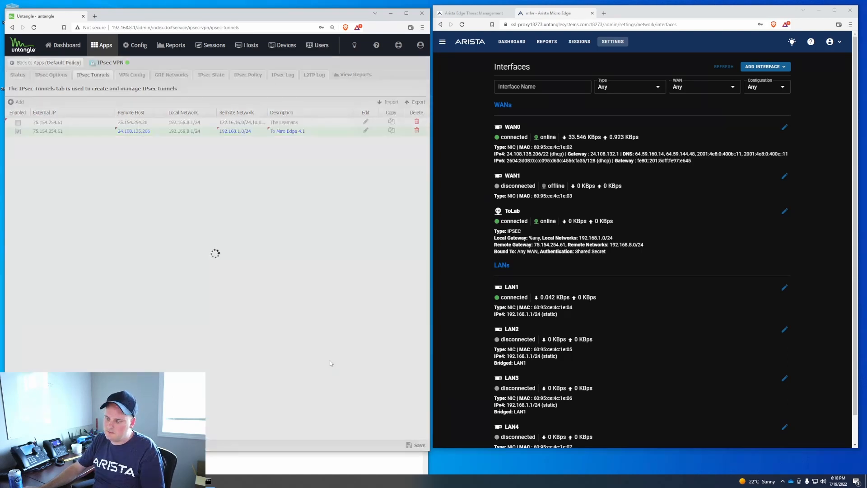
# - Refresh the IPsec status until only the inactive tunnel to 24.108.135.206 is listed
pyautogui.click(18, 74)
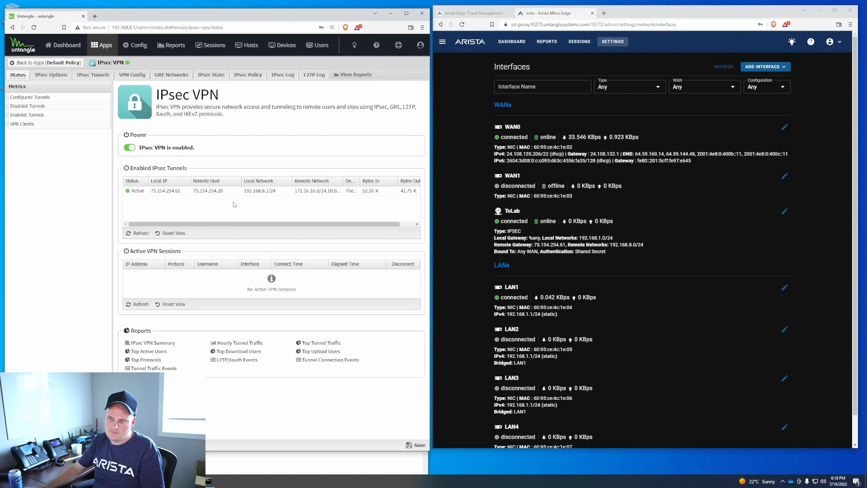
pyautogui.click(139, 233)
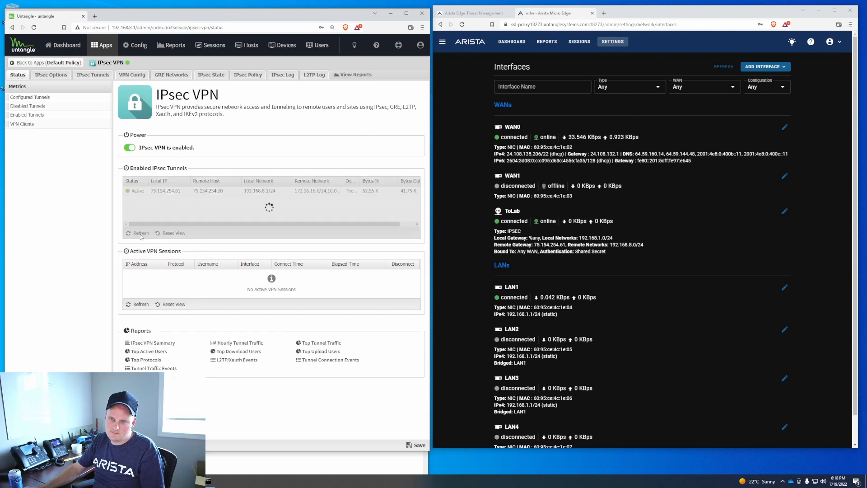
pyautogui.click(137, 235)
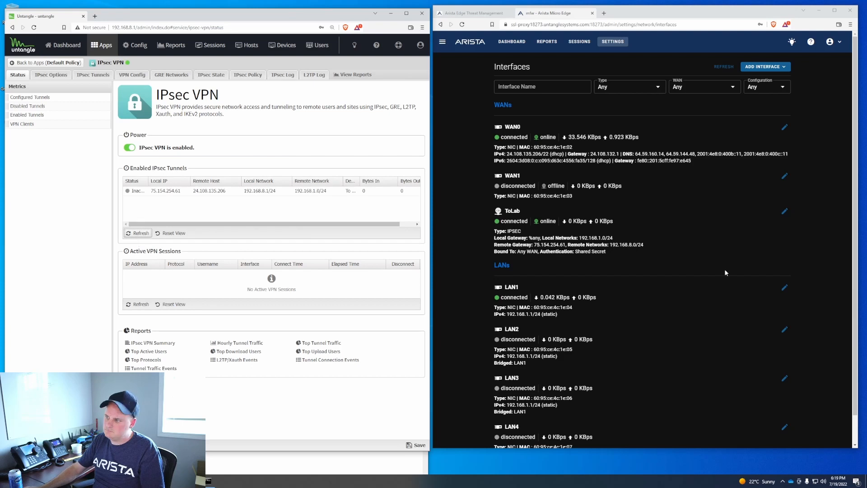
pyautogui.click(785, 211)
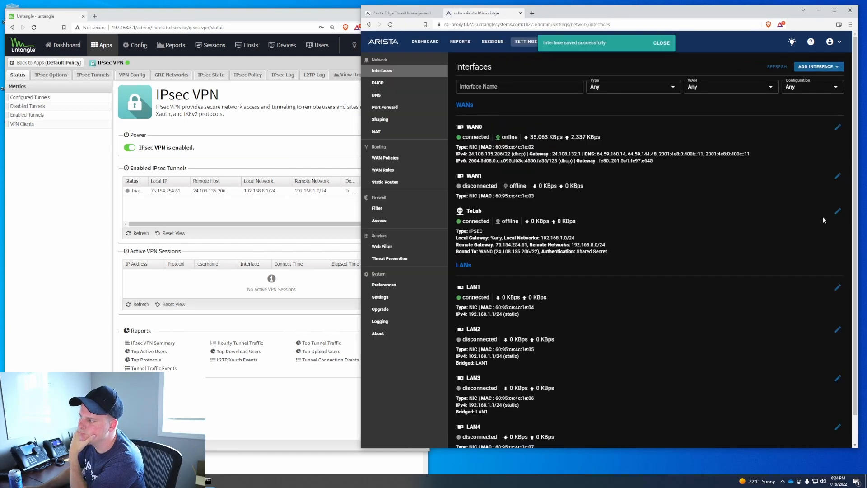
# - Change the ToLab Phase 1 proposal's encryption to aes256
pyautogui.click(838, 211)
pyautogui.click(616, 143)
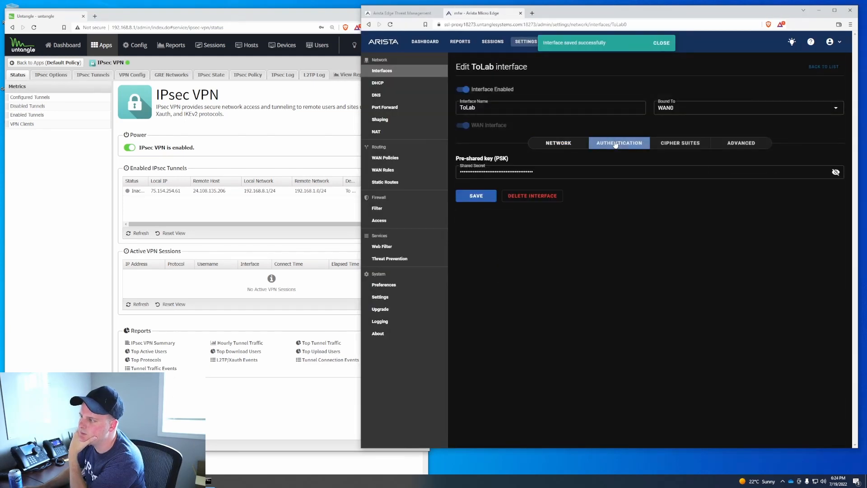
pyautogui.click(677, 144)
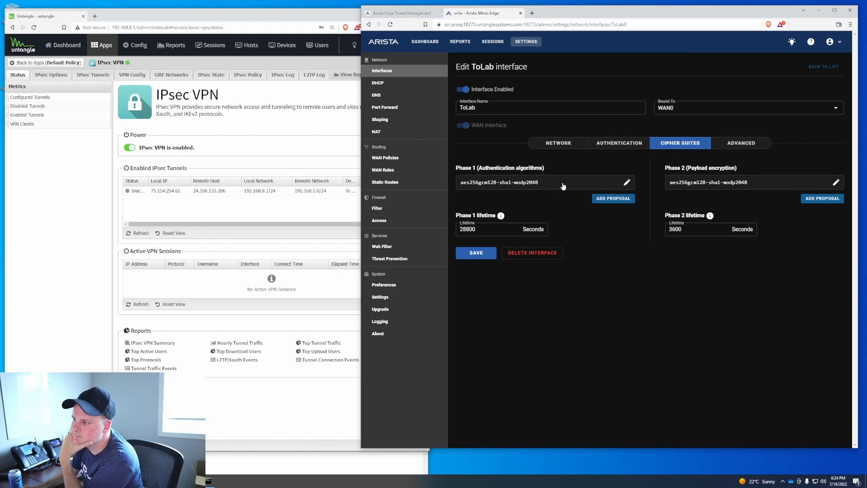
pyautogui.click(626, 182)
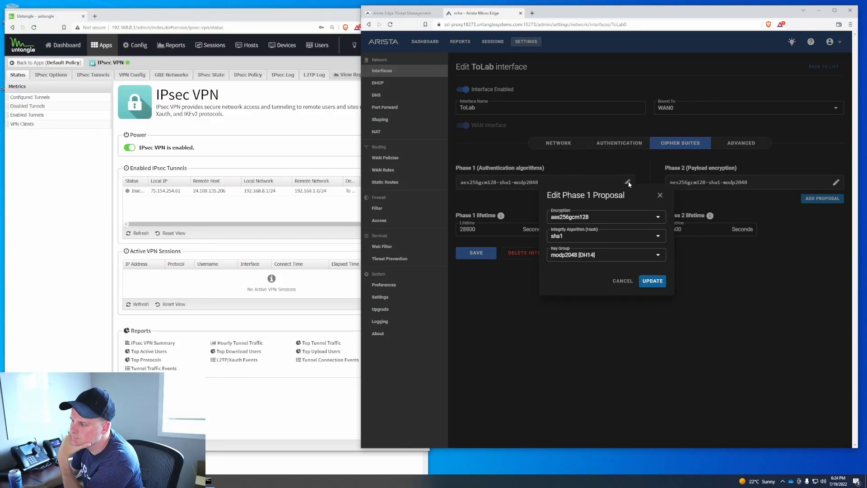
pyautogui.click(652, 218)
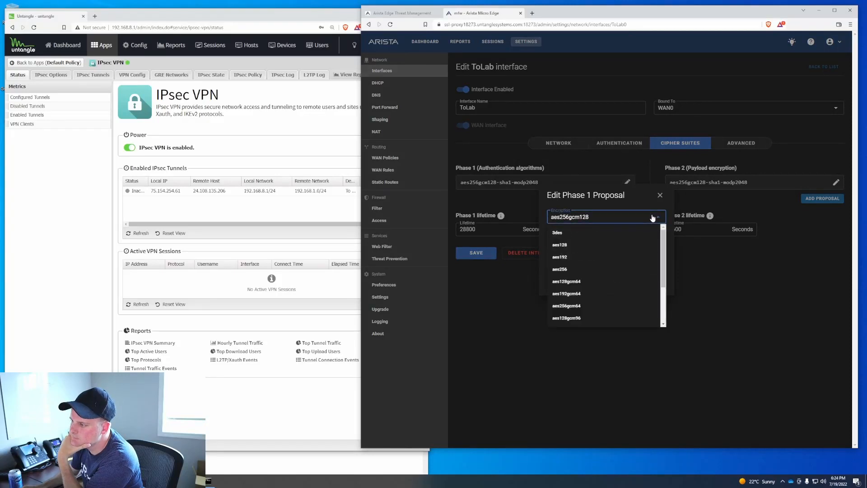
pyautogui.click(560, 269)
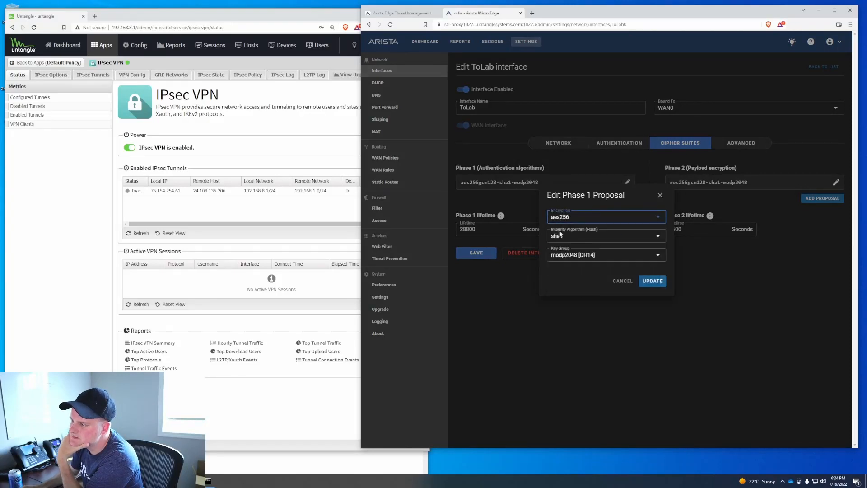
pyautogui.click(653, 282)
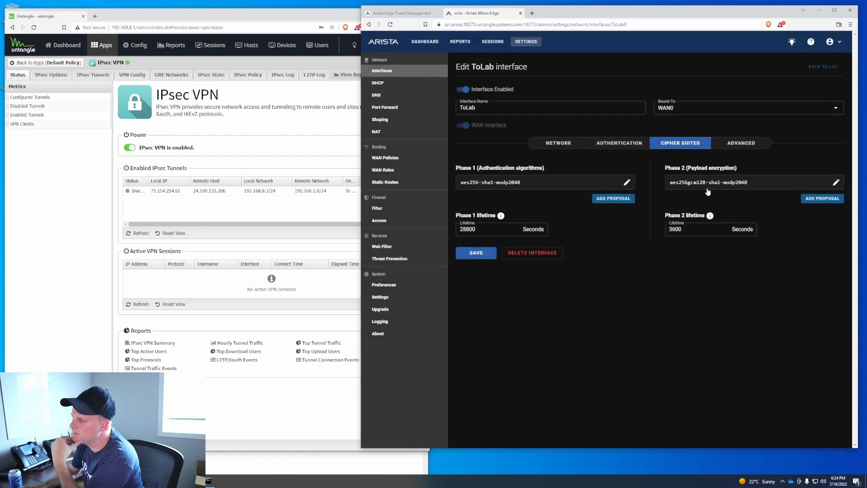
# - Set the Phase 2 proposal's encryption to aes256 and save the ToLab interface
pyautogui.click(836, 183)
pyautogui.click(623, 218)
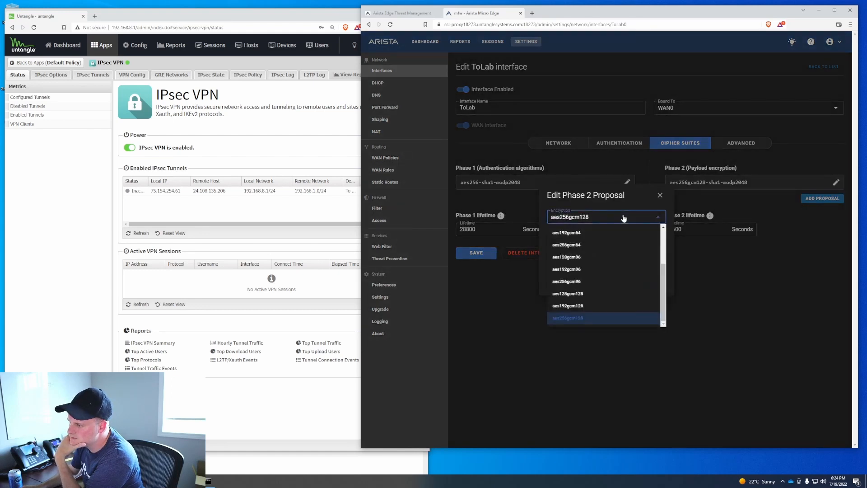
pyautogui.scroll(2, 601, 276)
pyautogui.click(590, 274)
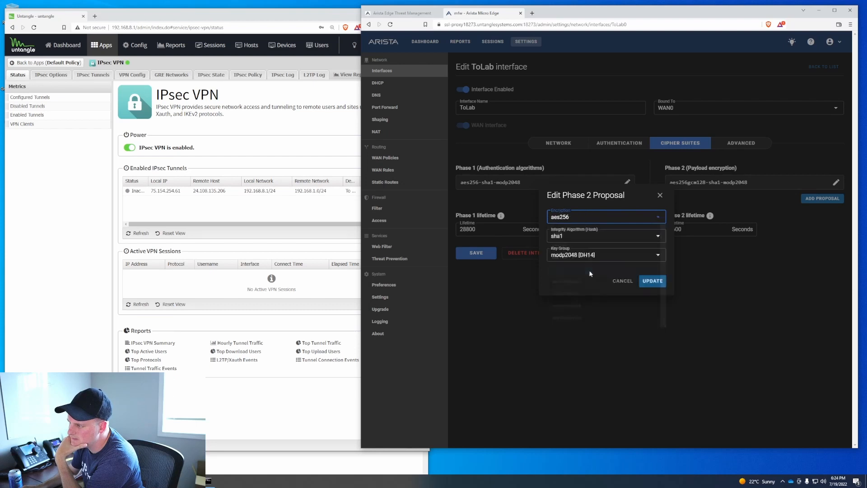
pyautogui.click(653, 281)
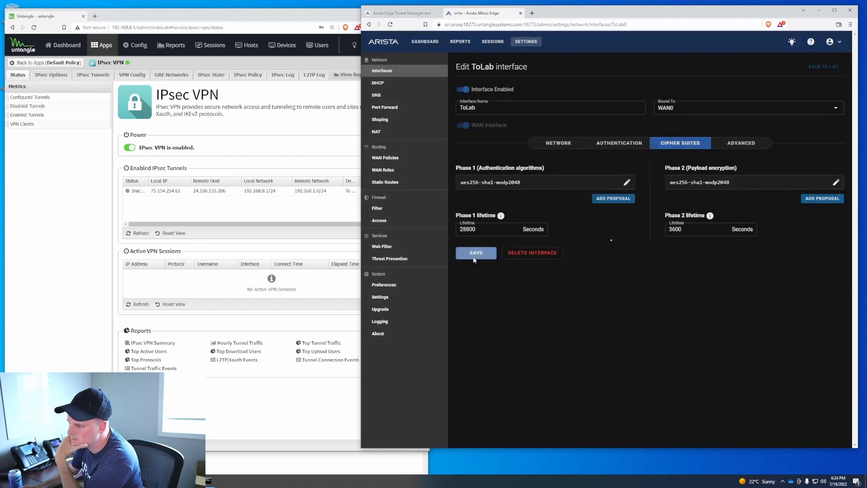
pyautogui.click(475, 253)
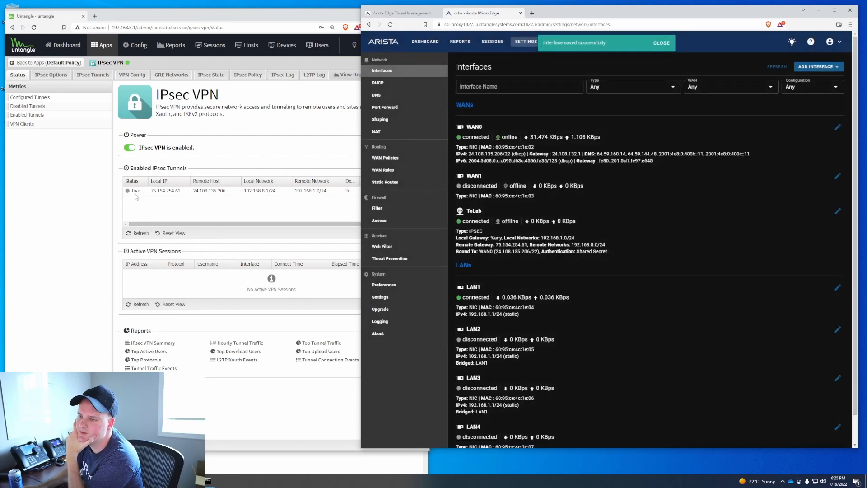
# - Edit the To Miro Edge 4.1 tunnel and keep its Phase 1 encryption at AES-256
pyautogui.click(134, 229)
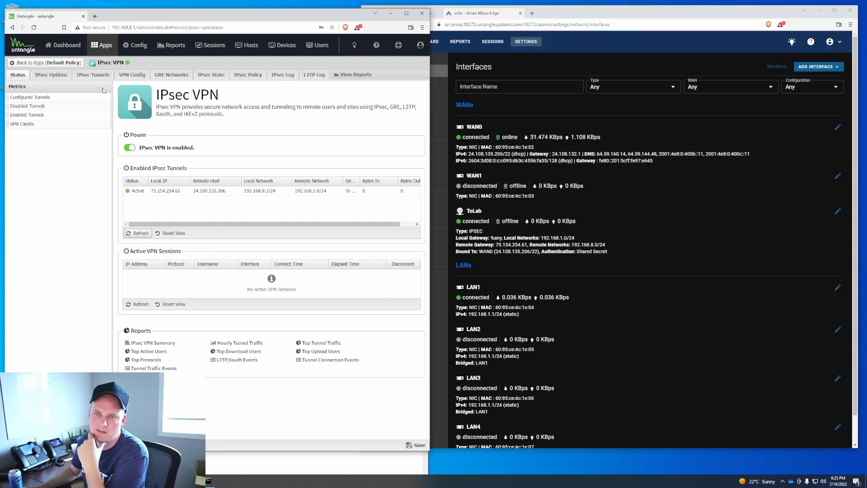
pyautogui.click(93, 74)
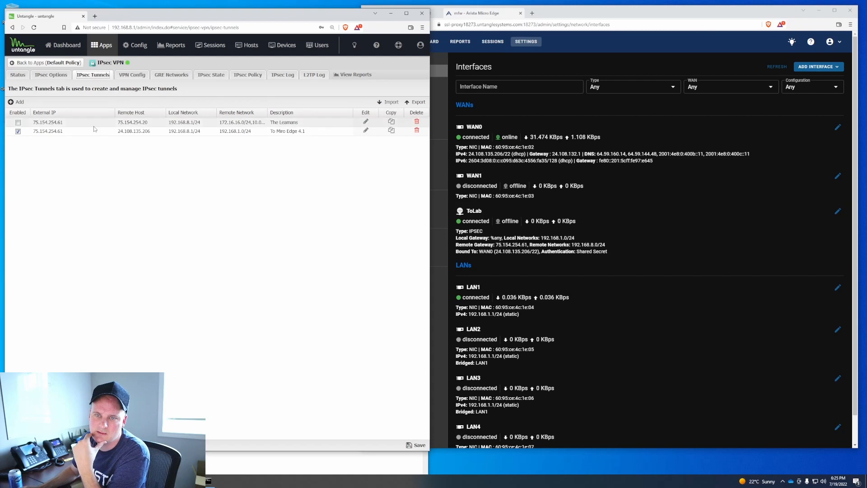
pyautogui.click(366, 131)
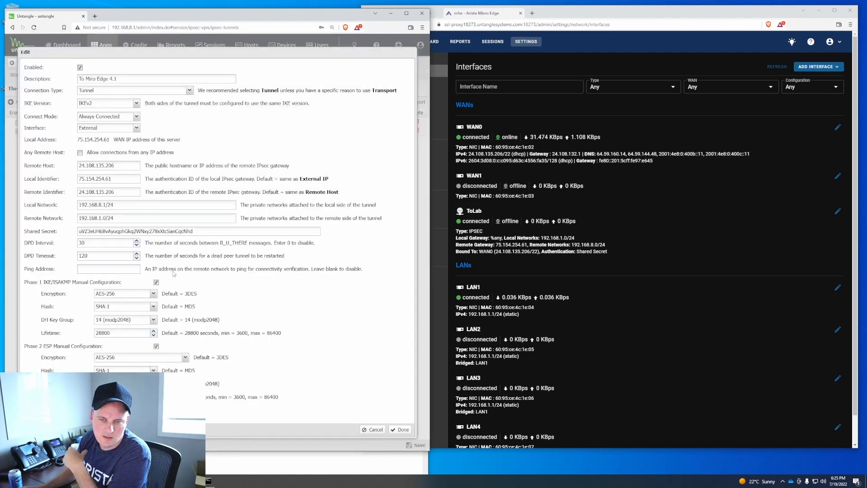
pyautogui.click(156, 294)
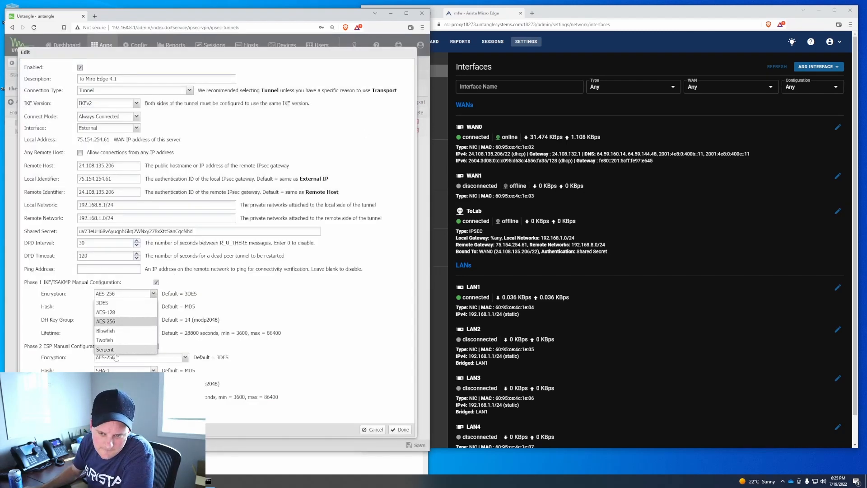
pyautogui.click(105, 330)
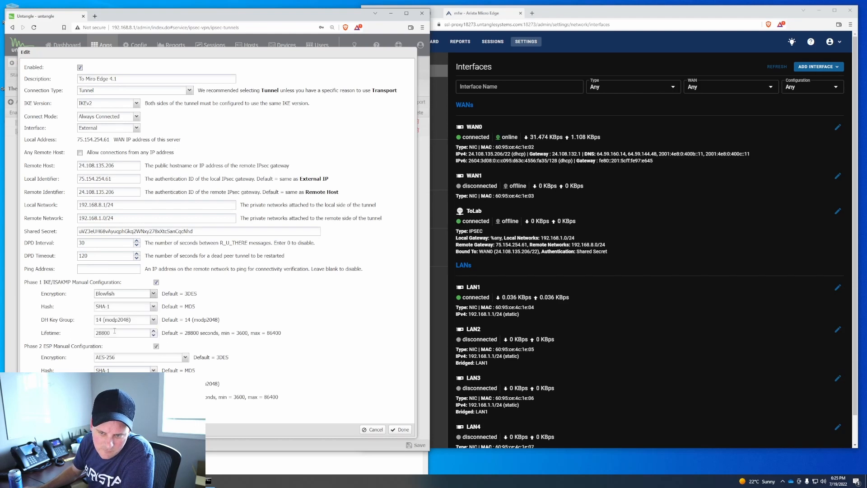
pyautogui.click(154, 294)
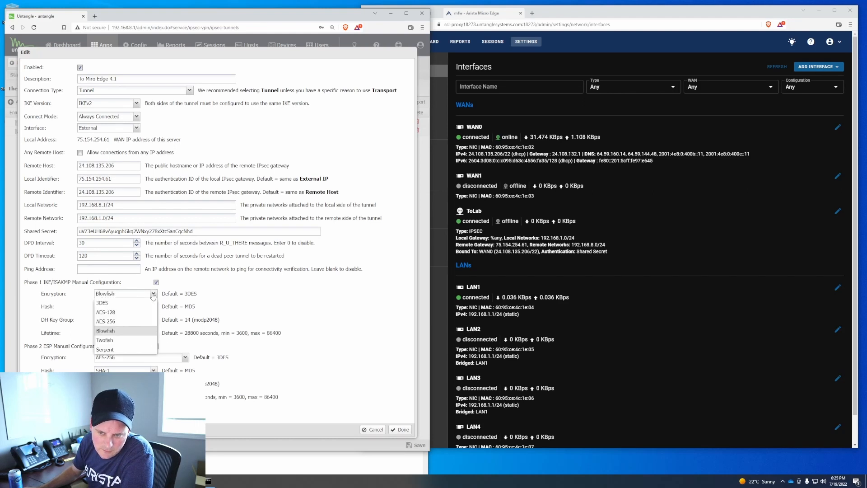
pyautogui.click(132, 321)
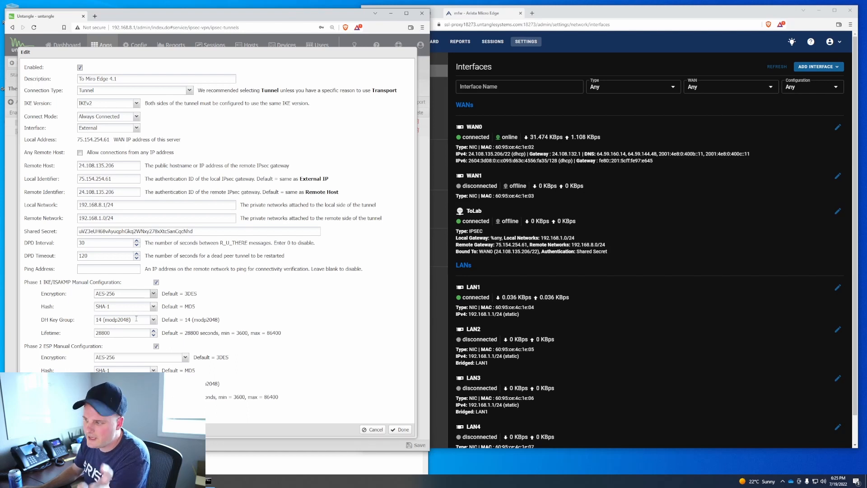
pyautogui.click(838, 175)
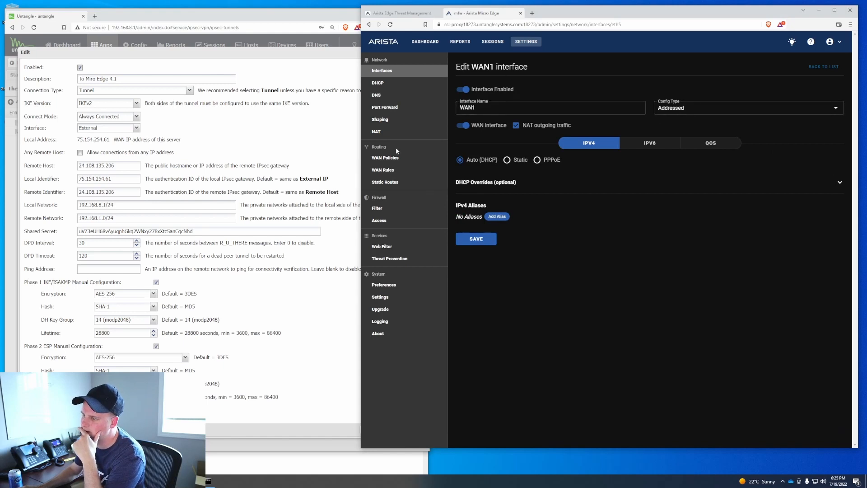
# - Open ToLab's Phase 1 proposal in Micro Edge and review its encryption choices
pyautogui.click(381, 70)
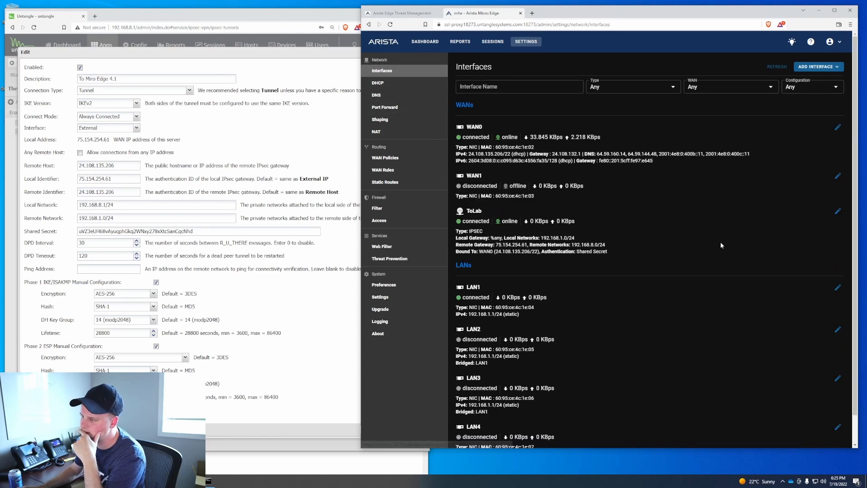
pyautogui.click(838, 211)
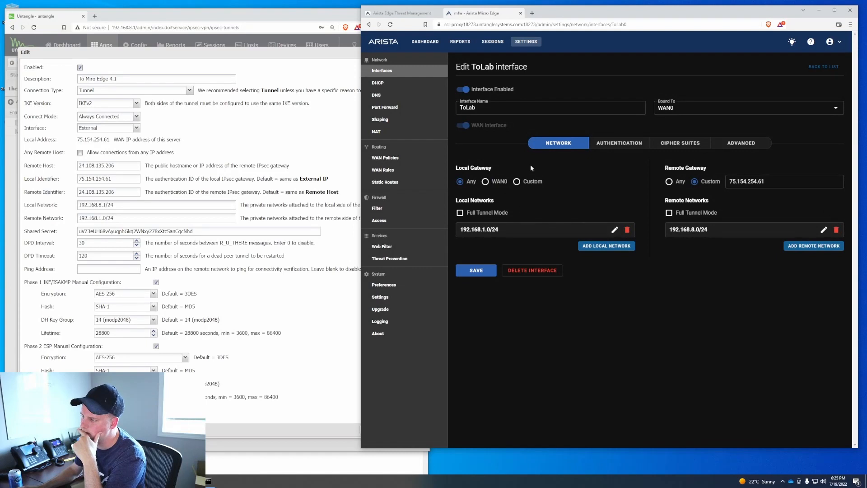
pyautogui.click(619, 143)
pyautogui.click(680, 142)
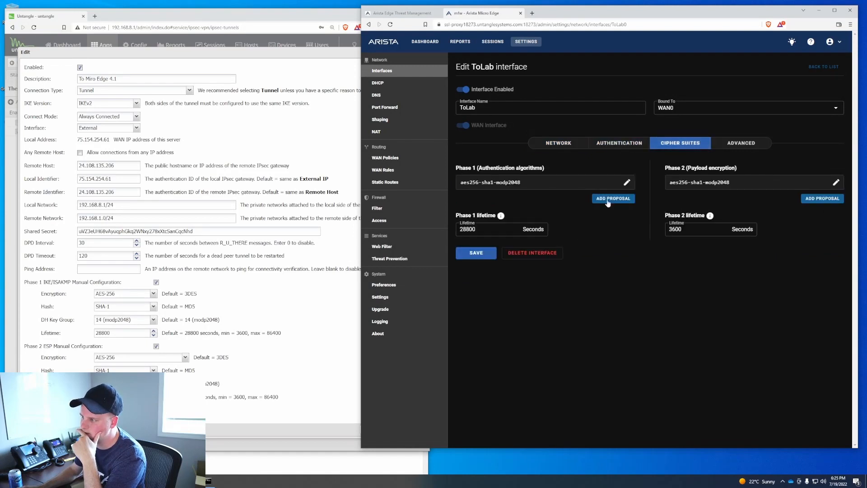
pyautogui.click(628, 183)
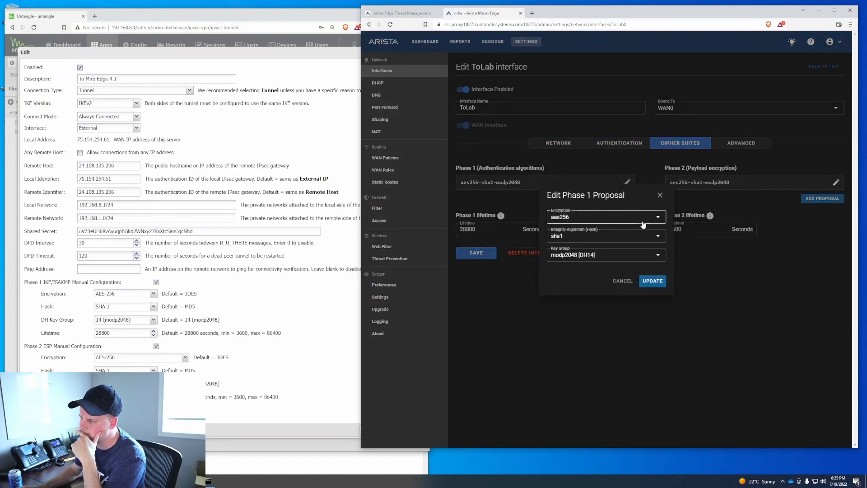
pyautogui.click(658, 218)
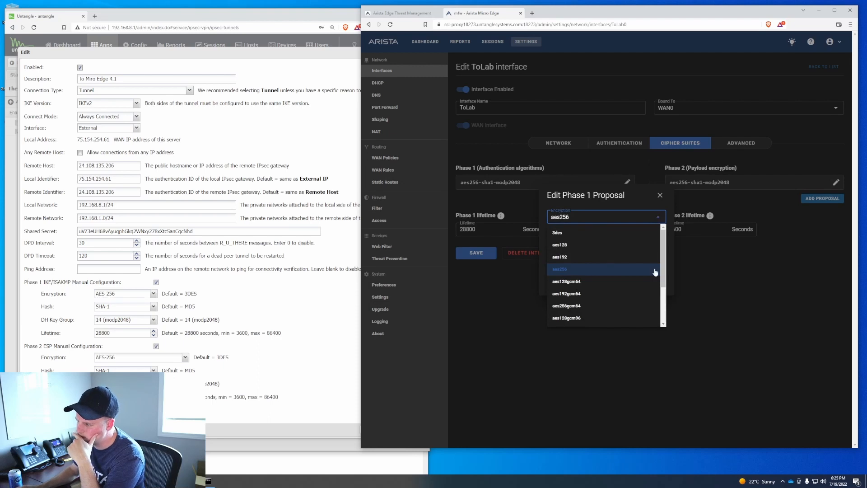
pyautogui.scroll(-3, 628, 286)
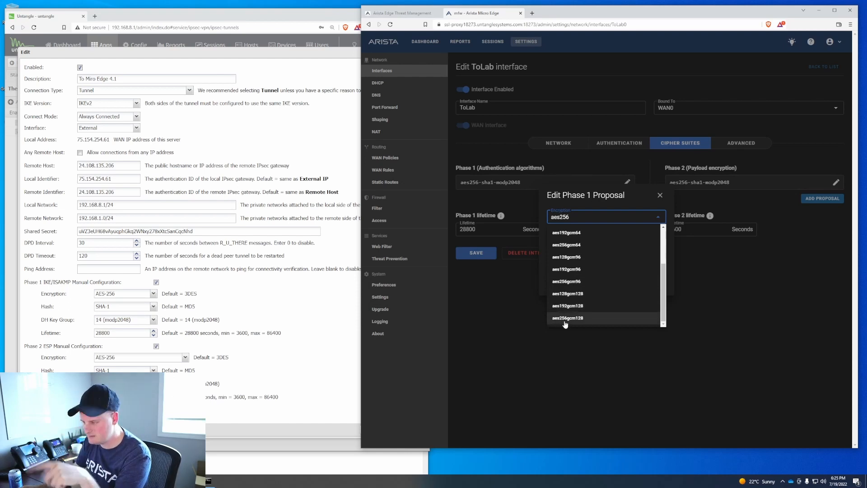
pyautogui.hotkey('ctrl', '+')
pyautogui.hotkey('ctrl', '+')
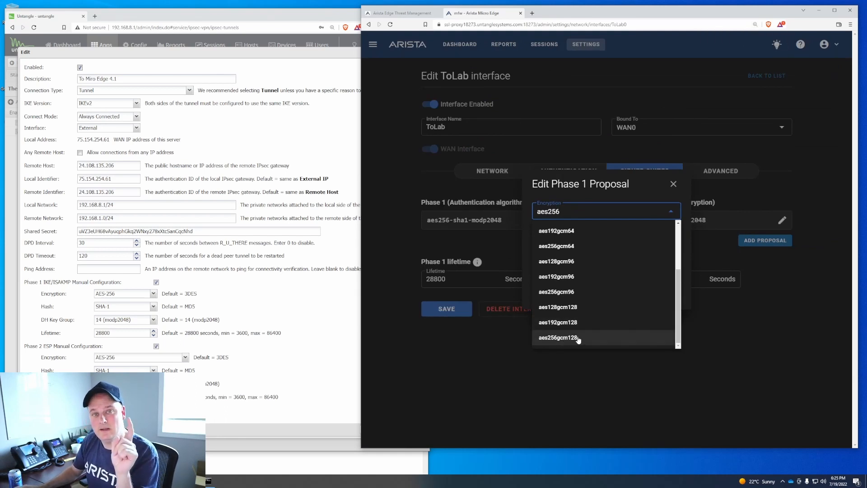
# - Close the Untangle tunnel editor, cancel the Micro Edge proposal edit and return to the dashboard
pyautogui.click(298, 301)
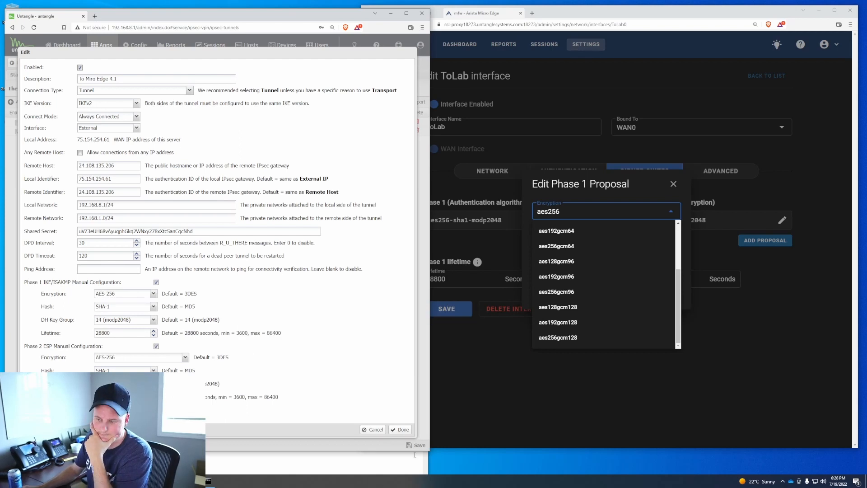
pyautogui.click(400, 430)
pyautogui.click(573, 427)
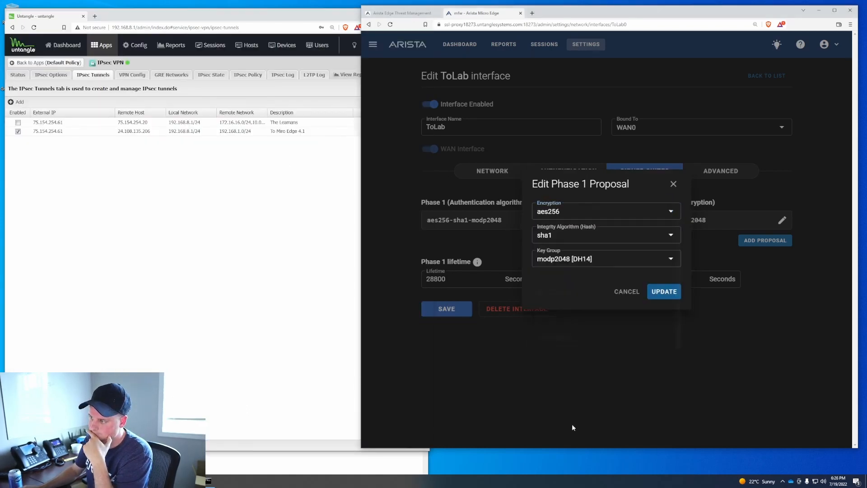
pyautogui.click(628, 292)
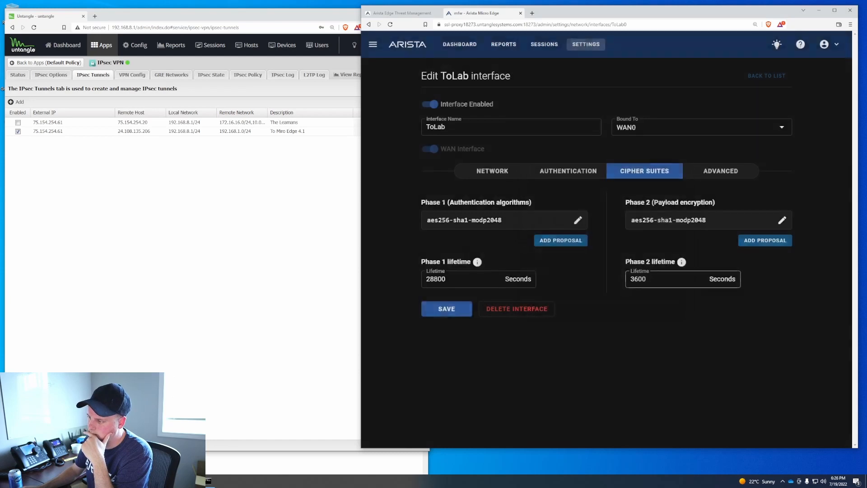
pyautogui.click(460, 45)
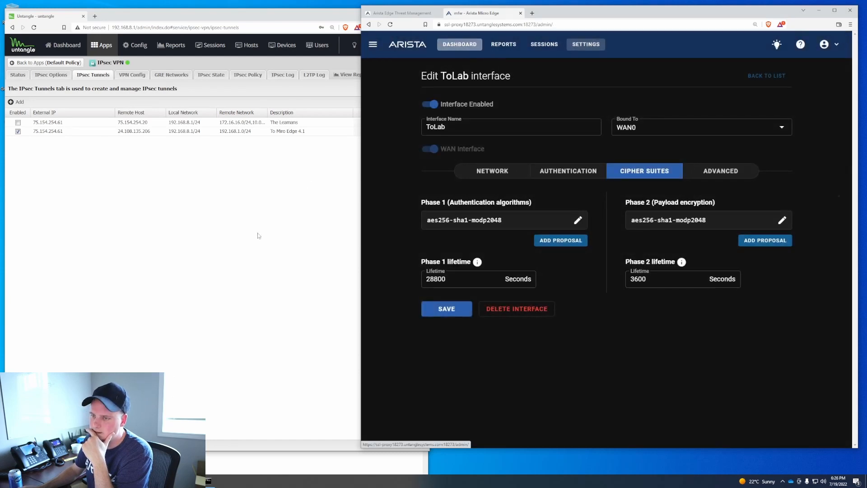
# - Rerun ping 192.168.1.1 in Command Prompt, now receiving TTL=63 replies
pyautogui.click(259, 234)
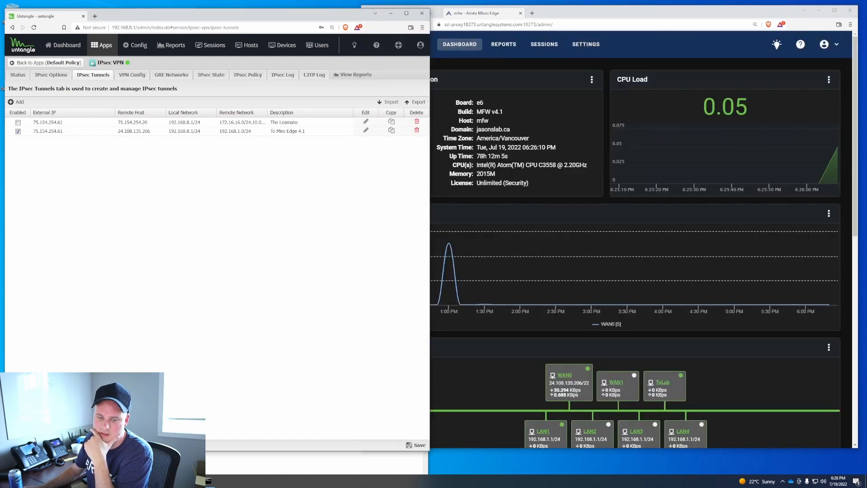
pyautogui.click(208, 481)
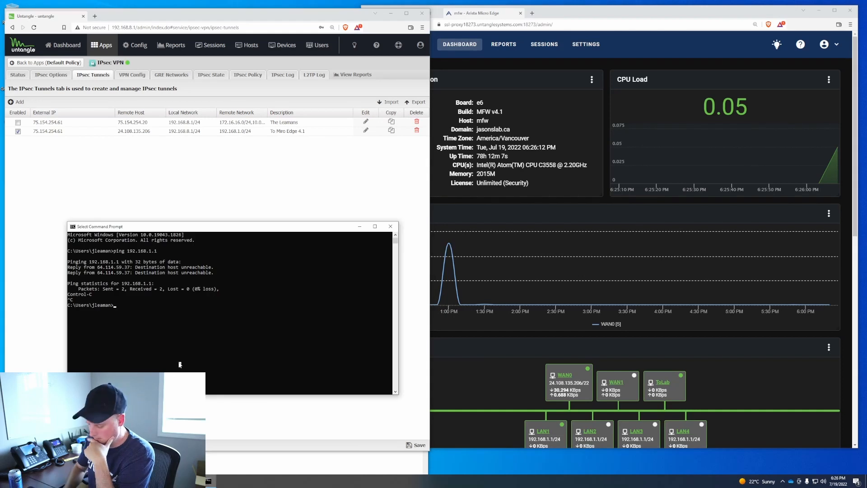
pyautogui.press('Up')
pyautogui.press('Return')
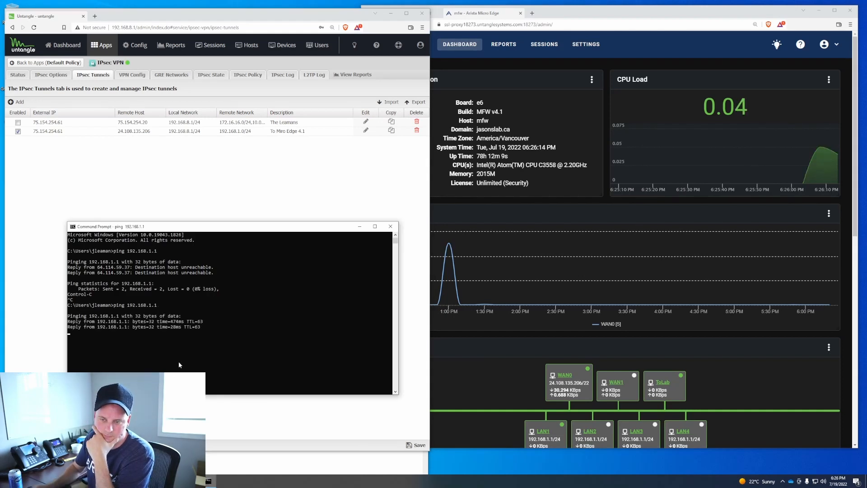
pyautogui.click(217, 359)
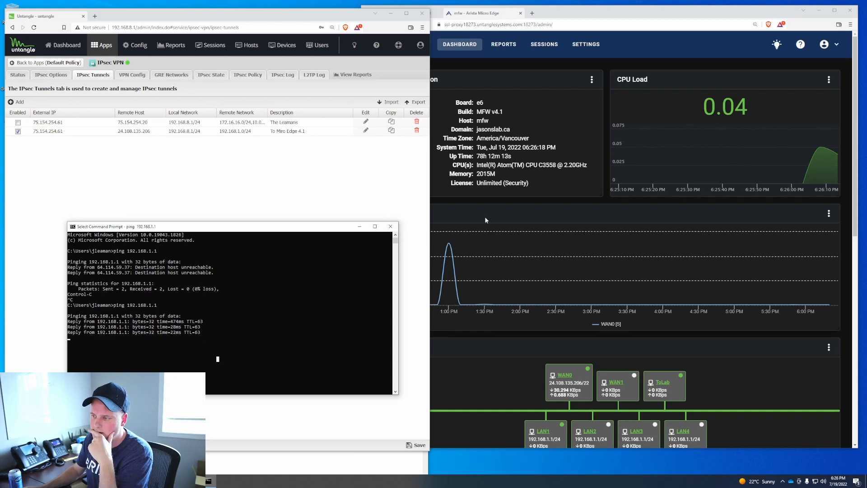
pyautogui.click(551, 118)
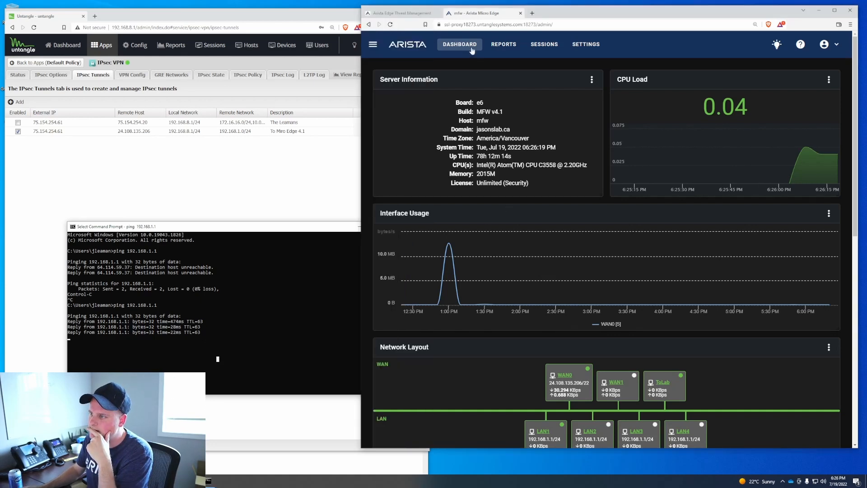
# - Open the Micro Edge Interfaces settings, maximize the browser and set page zoom to 125%
pyautogui.click(596, 46)
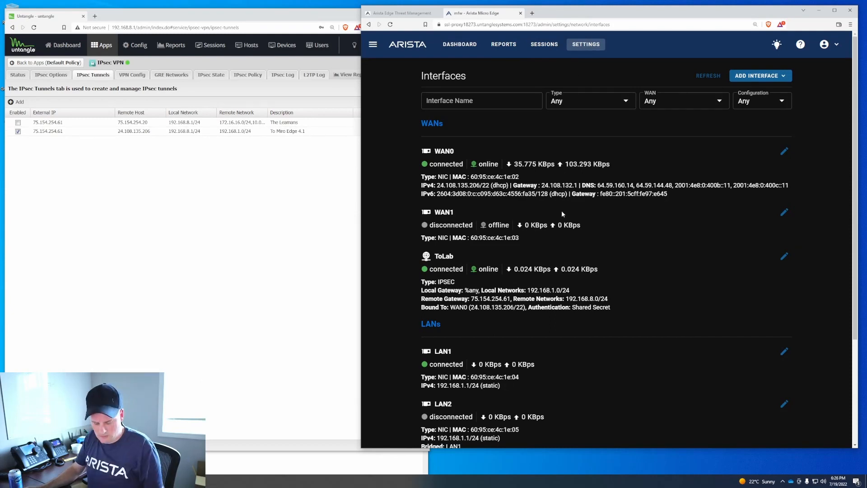
pyautogui.hotkey('ctrl', '-')
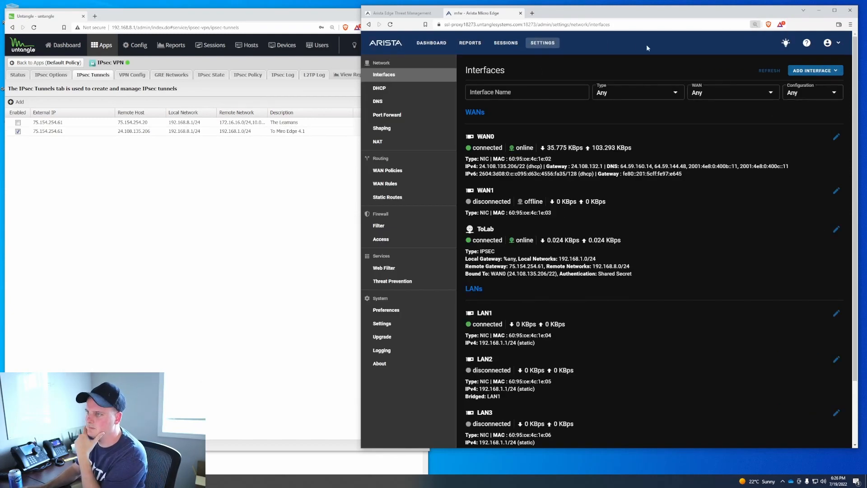
pyautogui.doubleClick(640, 13)
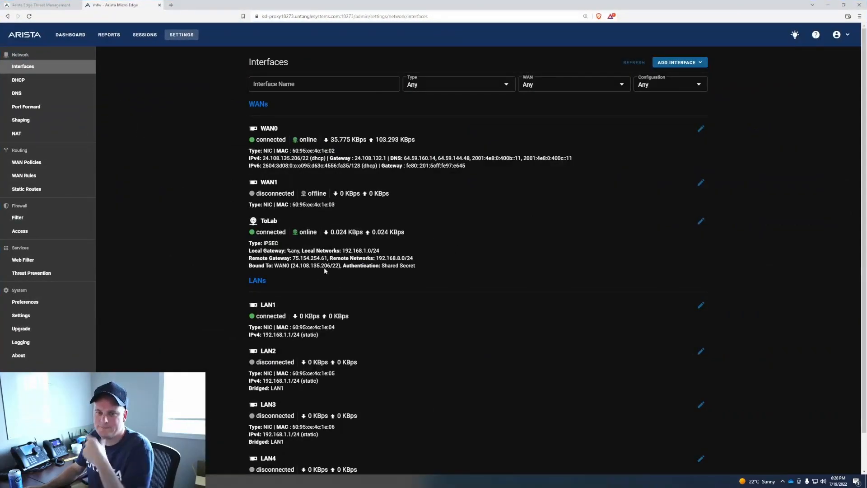
pyautogui.hotkey('ctrl', '+')
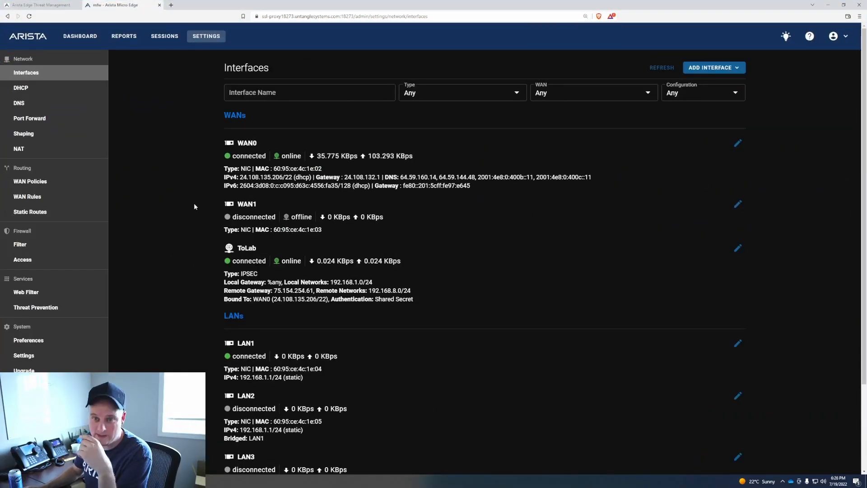
# - Copy the Remote-Box lease address 192.168.1.104 from the DHCP page
pyautogui.click(25, 88)
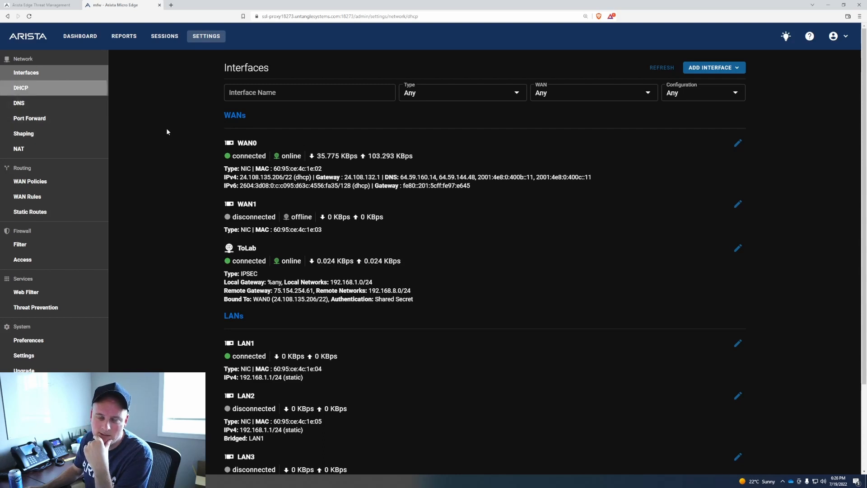
pyautogui.moveTo(273, 356); pyautogui.dragTo(229, 353)
pyautogui.hotkey('ctrl', 'c')
pyautogui.rightClick(234, 352)
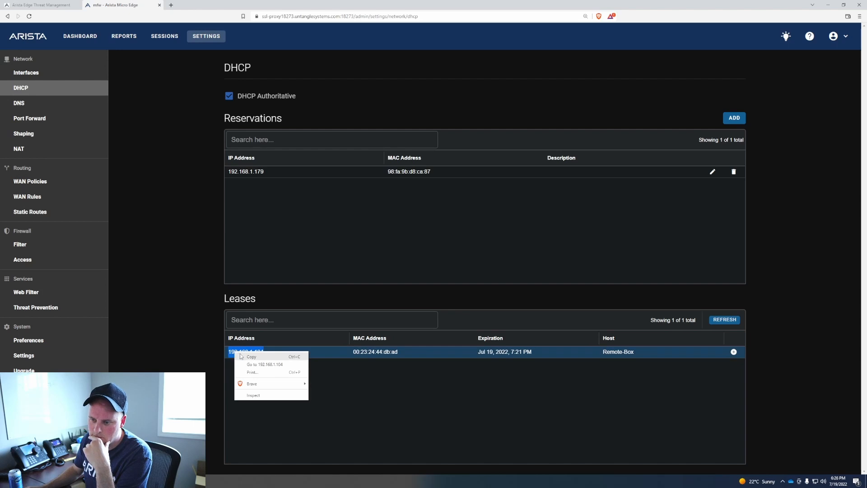
pyautogui.click(241, 357)
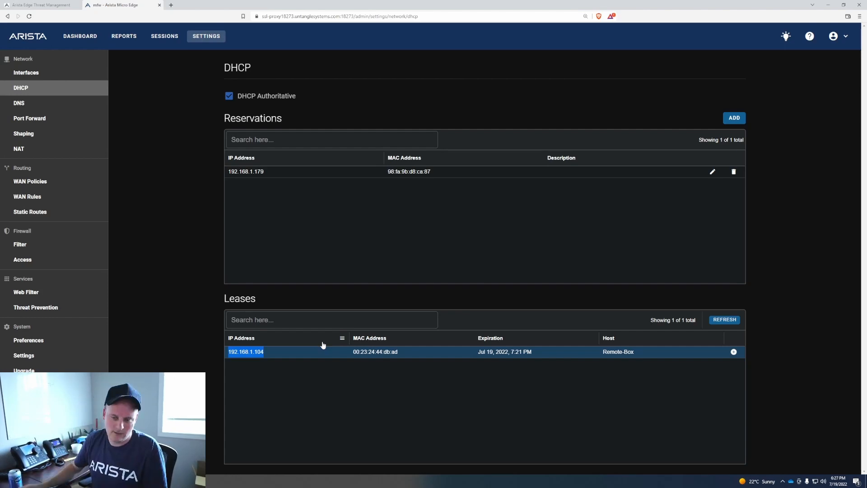
# - Remote into 192.168.1.104 via Remote Desktop Connection, accept its certificate, then minimize the session
pyautogui.press('super')
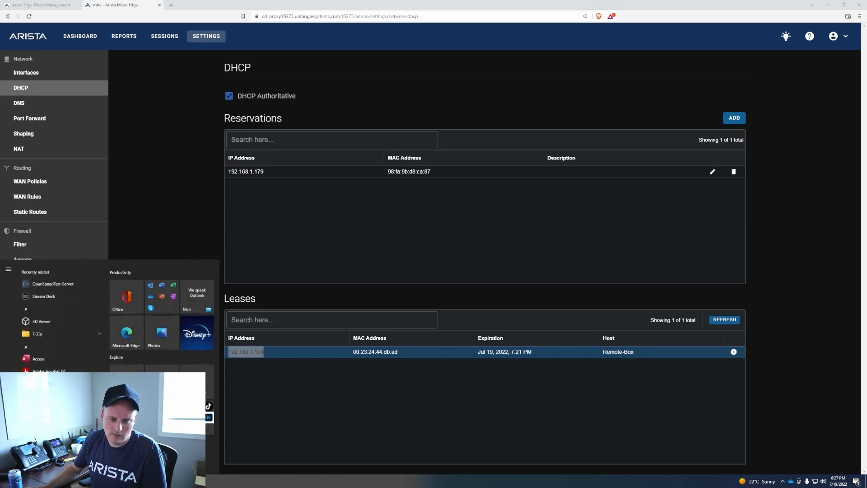
pyautogui.write('remote')
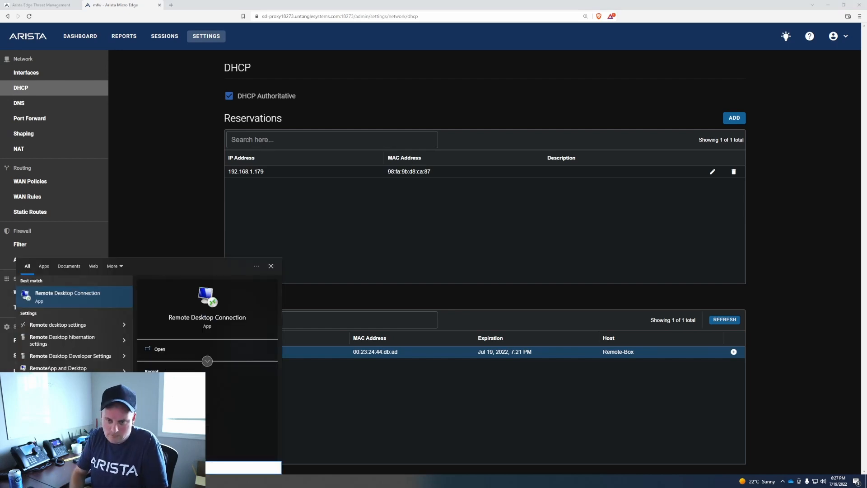
pyautogui.press('Return')
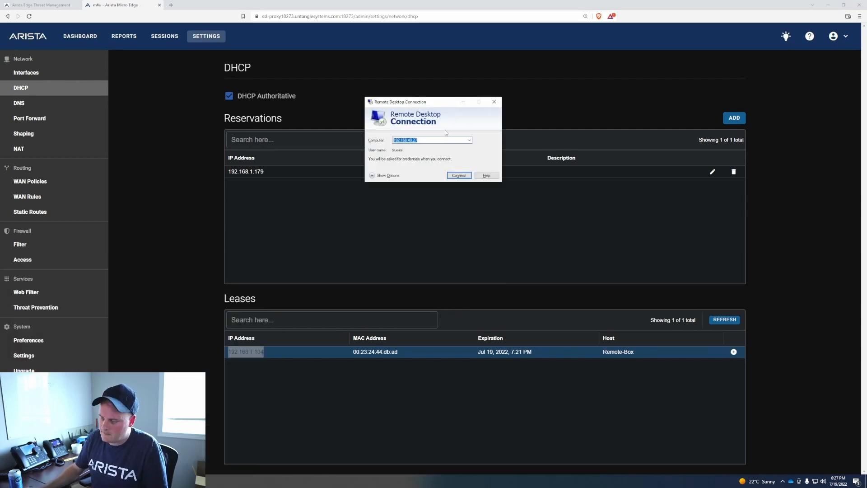
pyautogui.hotkey('ctrl', 'v')
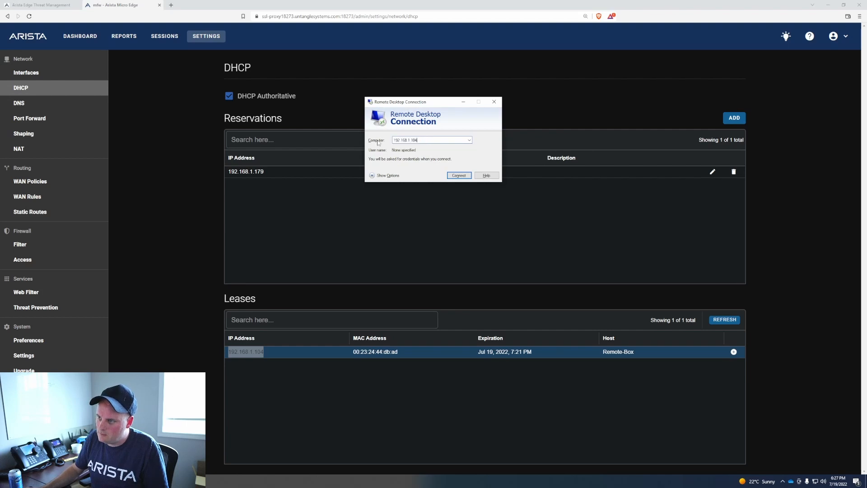
pyautogui.click(452, 177)
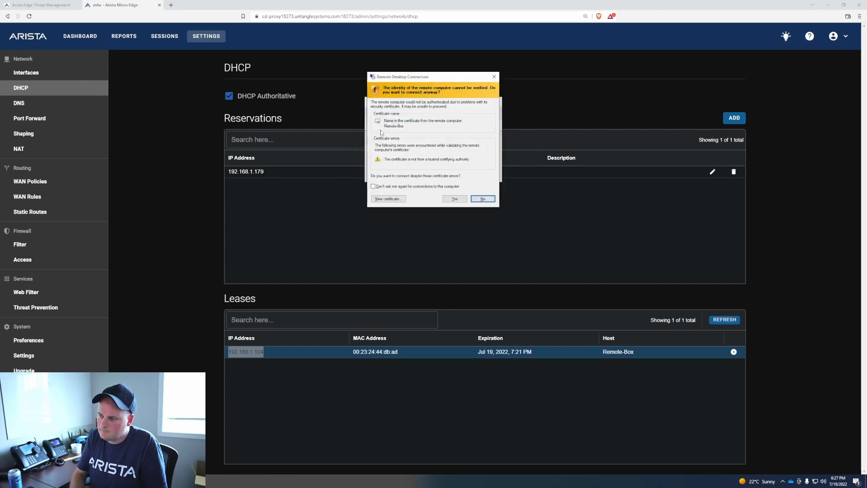
pyautogui.click(455, 199)
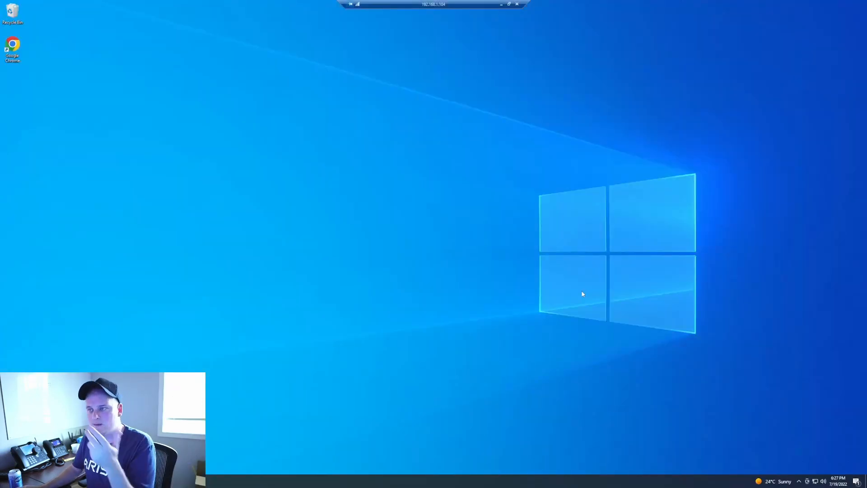
pyautogui.click(502, 4)
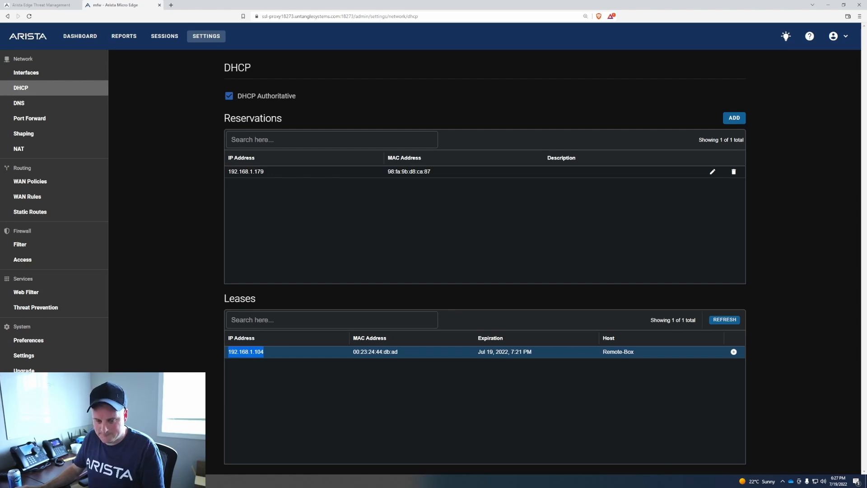
pyautogui.press('super')
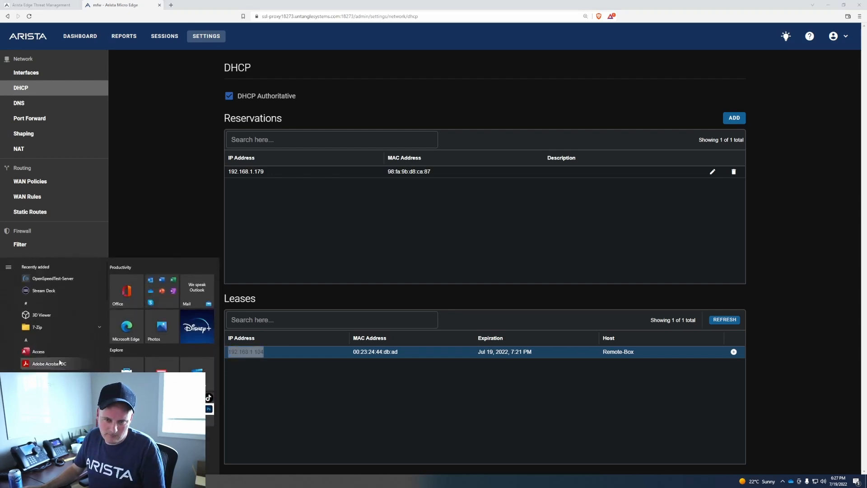
pyautogui.click(63, 278)
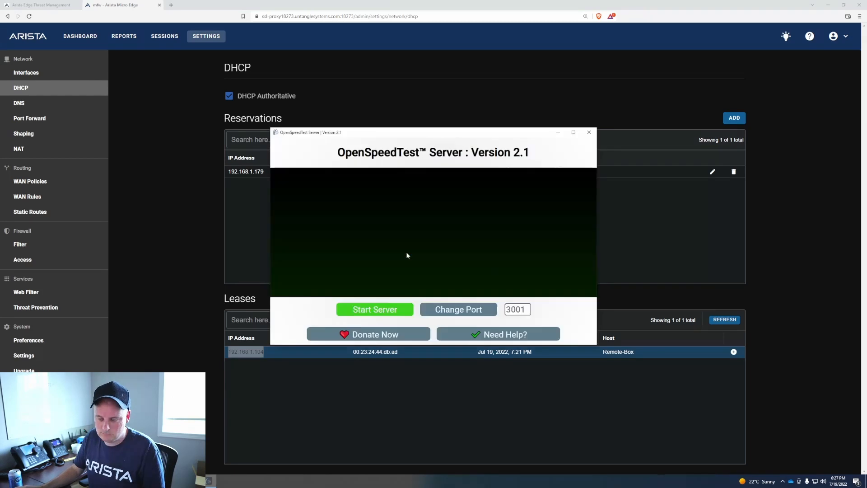
pyautogui.click(382, 310)
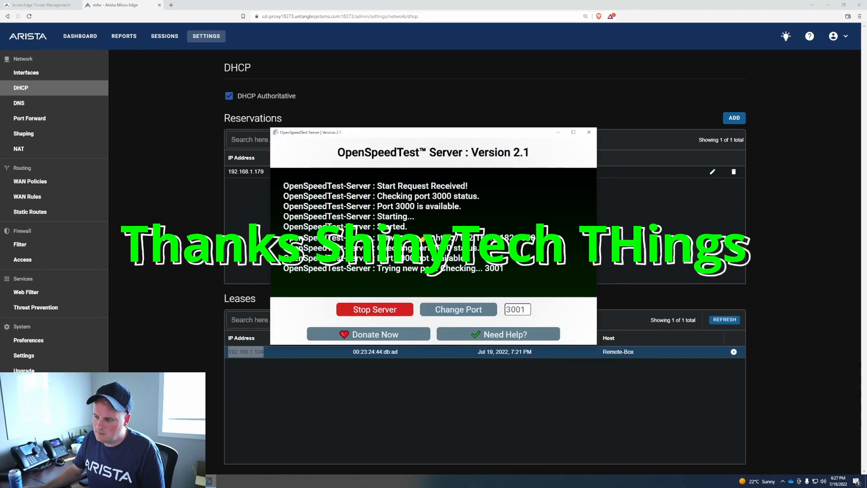
pyautogui.moveTo(433, 132); pyautogui.dragTo(364, 109)
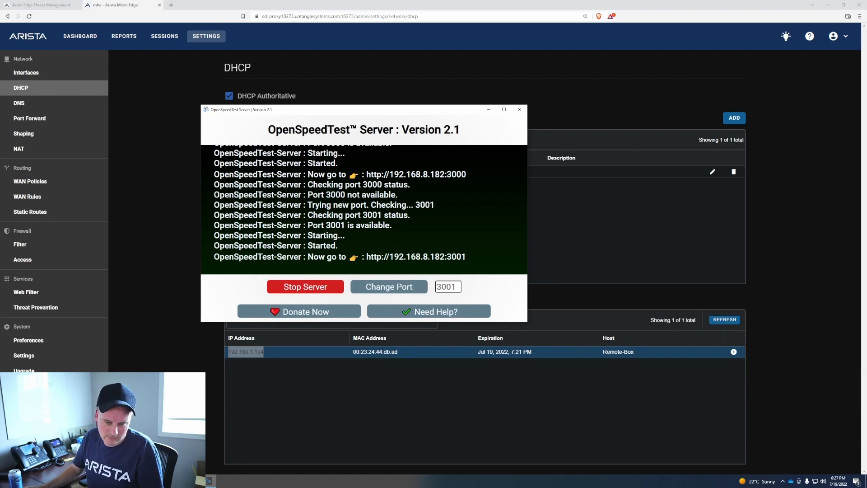
pyautogui.hotkey('alt', 'Tab')
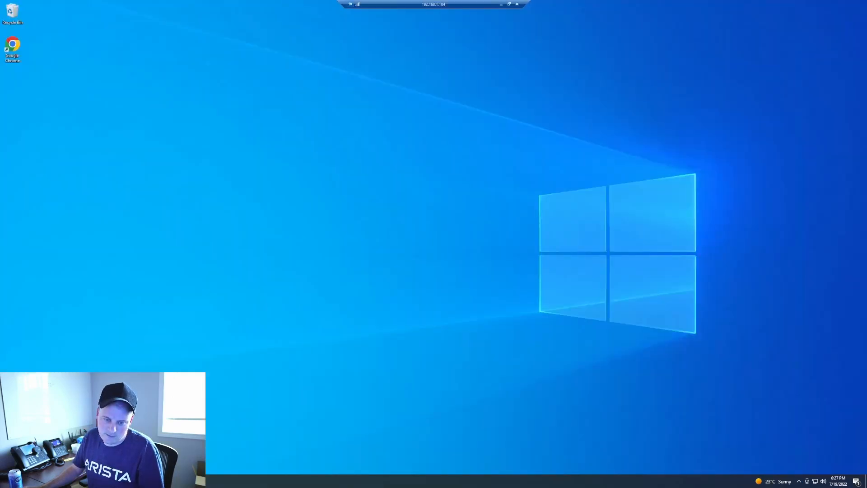
# - Open Command Prompt on the remote PC and run ping 192.168.8.182
pyautogui.press('super')
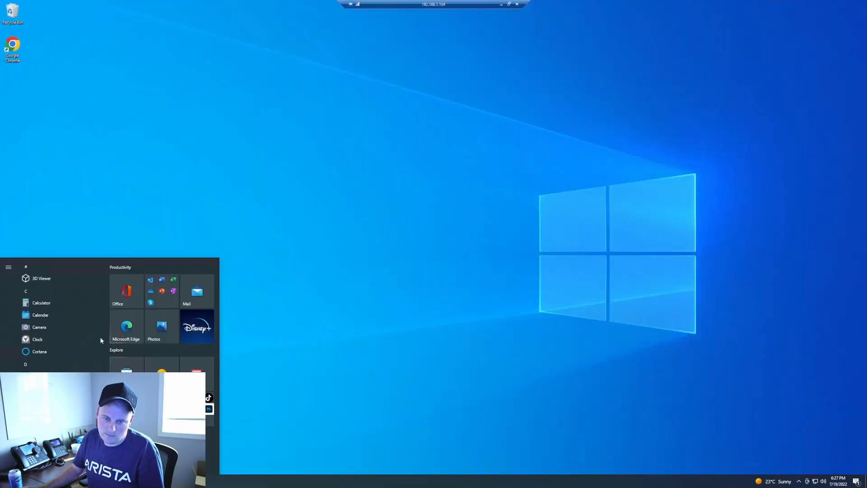
pyautogui.write('cmd')
pyautogui.click(63, 292)
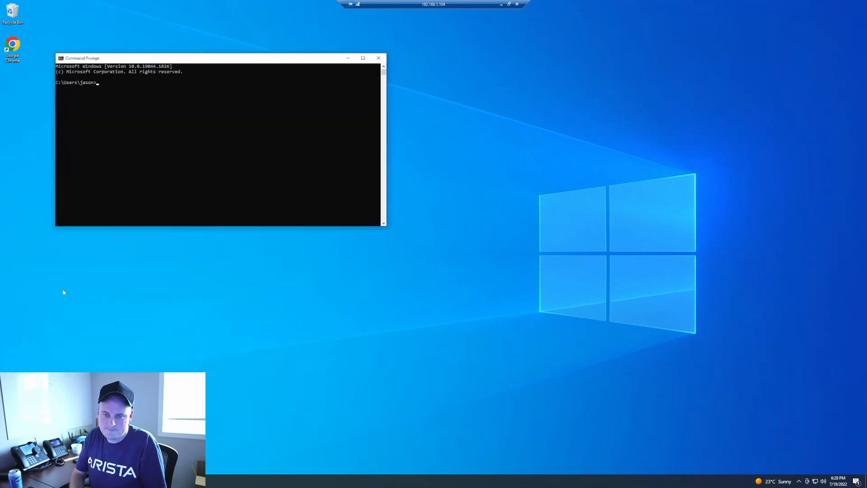
pyautogui.write('ping 192')
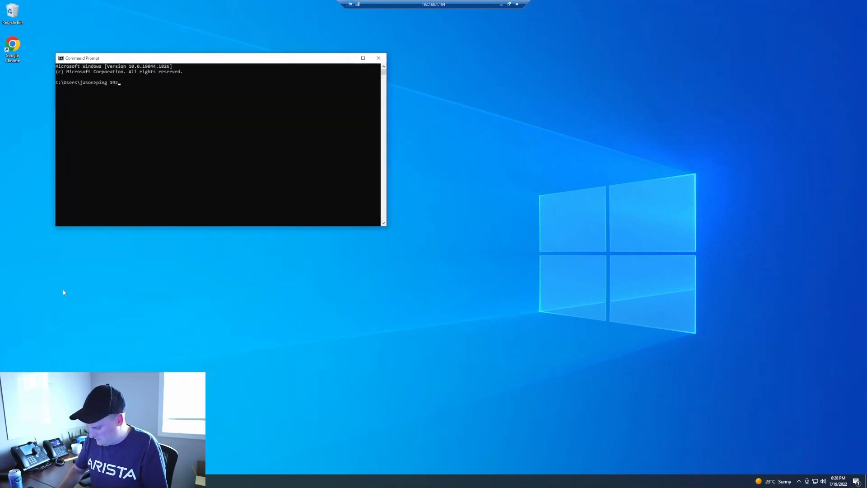
pyautogui.write('.168.8.')
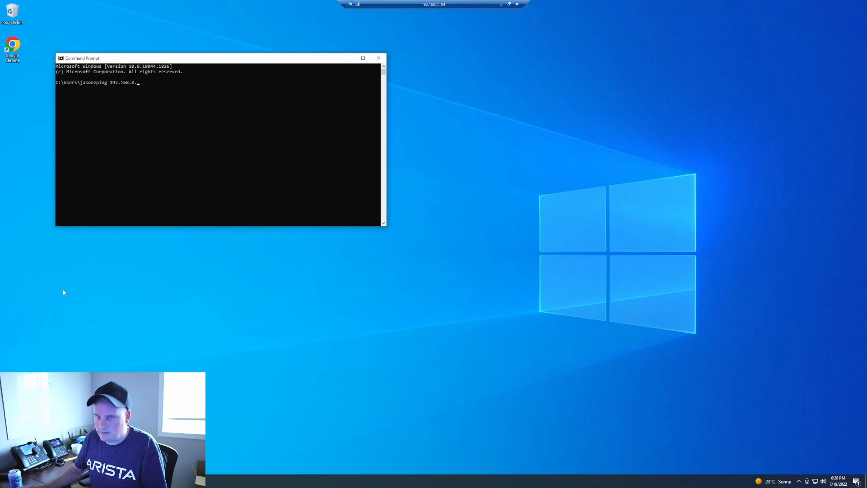
pyautogui.click(509, 4)
pyautogui.moveTo(449, 5); pyautogui.dragTo(459, 300)
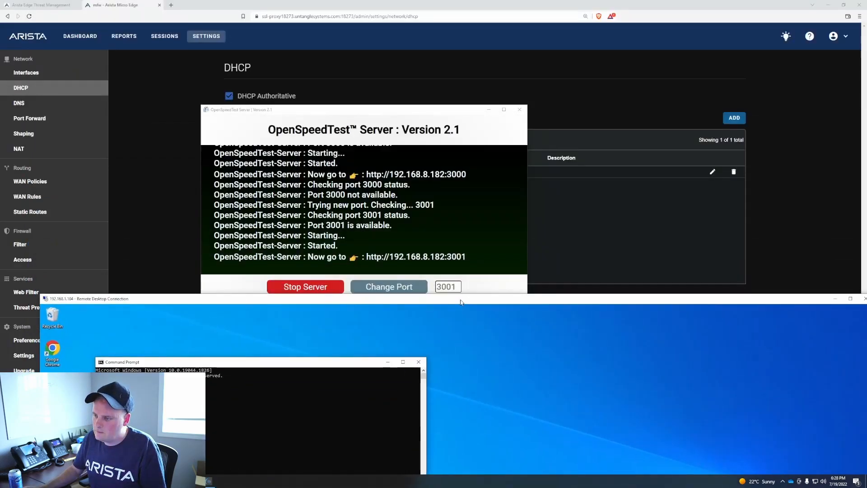
pyautogui.doubleClick(460, 300)
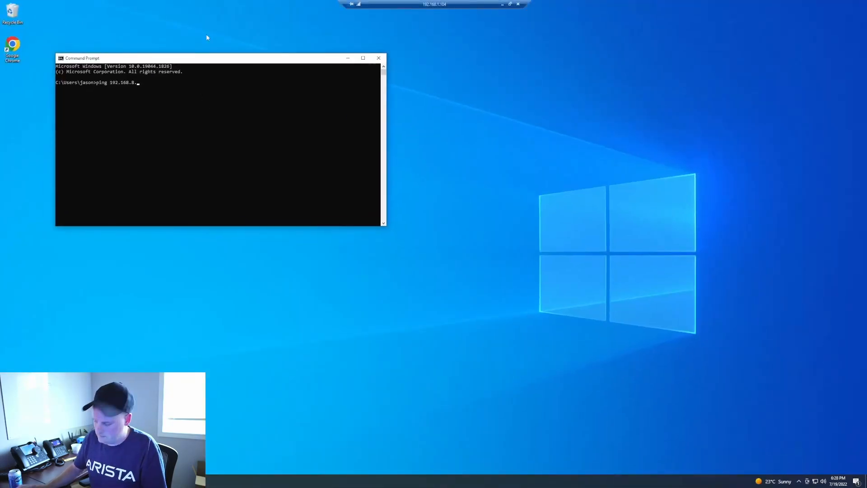
pyautogui.write('182')
pyautogui.press('Return')
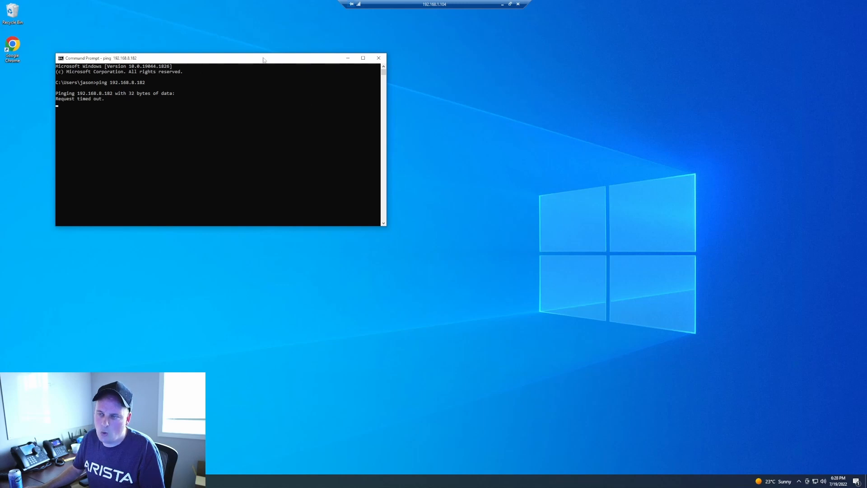
# - Move the Command Prompt window aside and launch Google Chrome from the desktop icon
pyautogui.moveTo(266, 54); pyautogui.dragTo(352, 100)
pyautogui.click(182, 166)
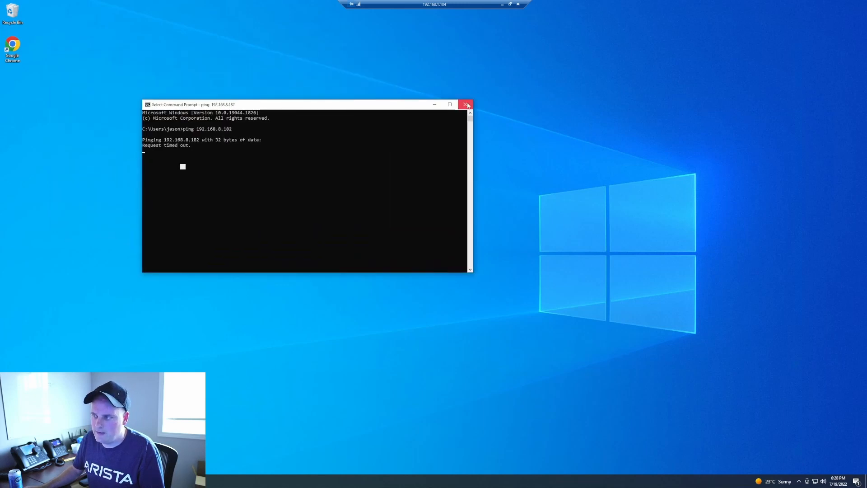
pyautogui.click(316, 177)
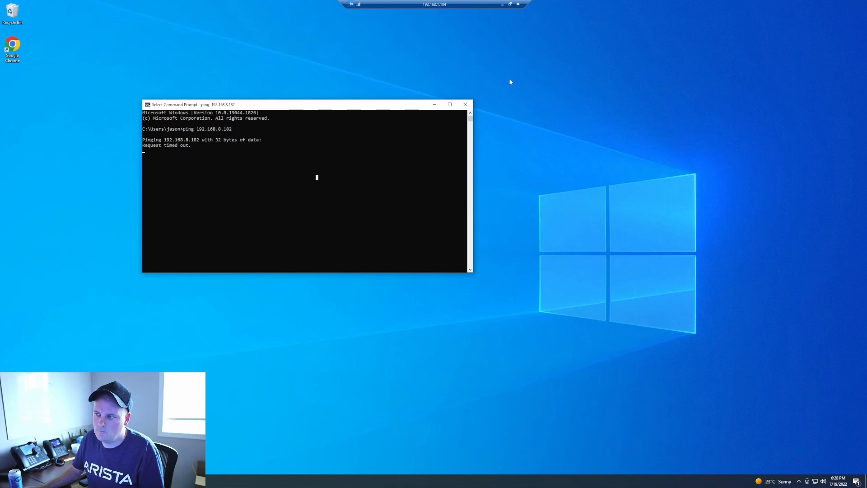
pyautogui.doubleClick(13, 48)
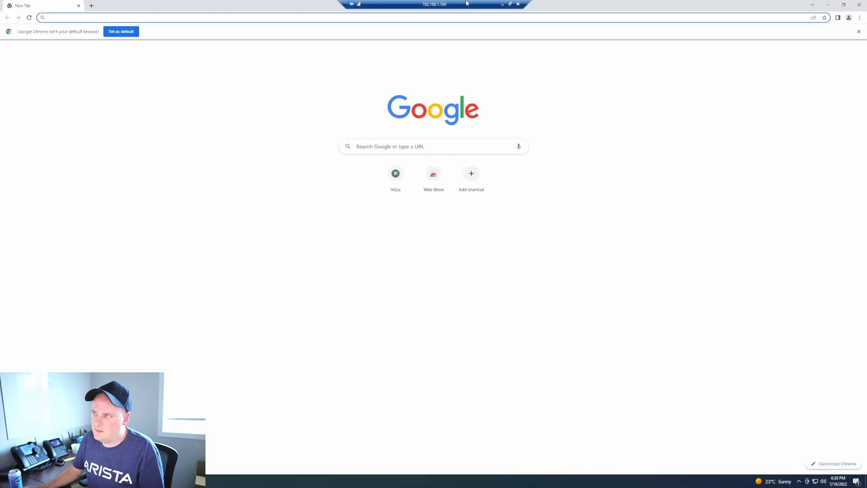
pyautogui.click(509, 4)
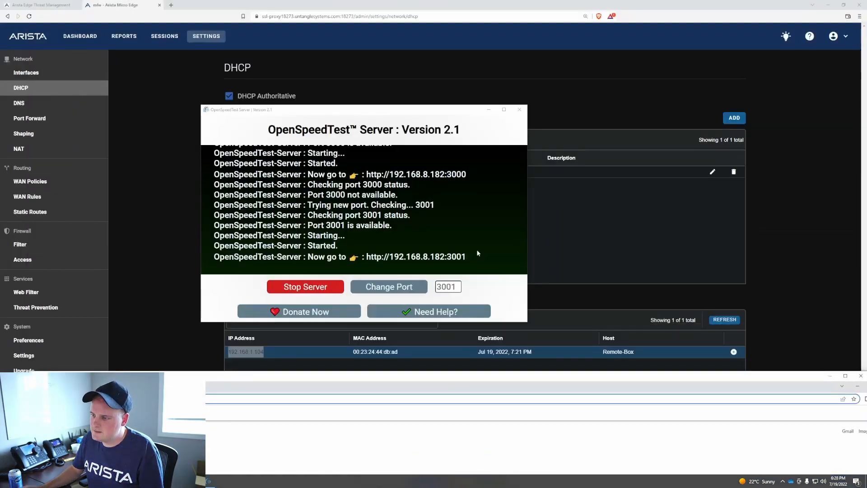
pyautogui.moveTo(467, 256); pyautogui.dragTo(365, 256)
pyautogui.hotkey('ctrl', 'c')
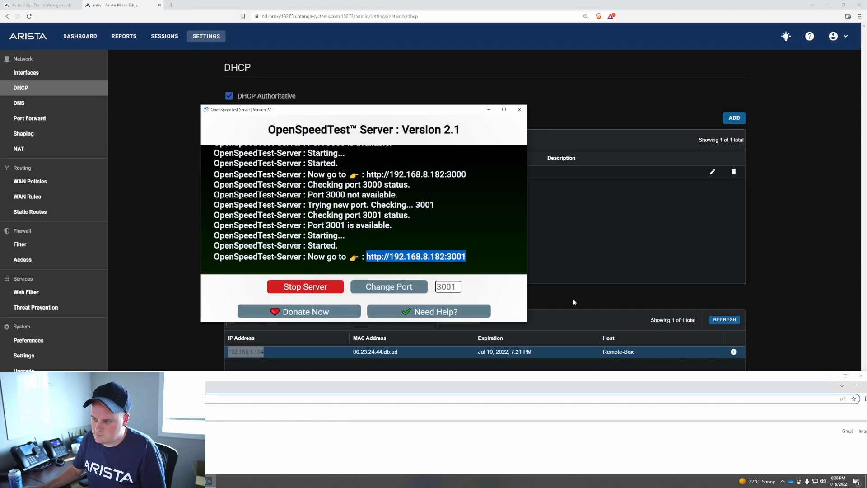
pyautogui.moveTo(400, 380); pyautogui.dragTo(373, 45)
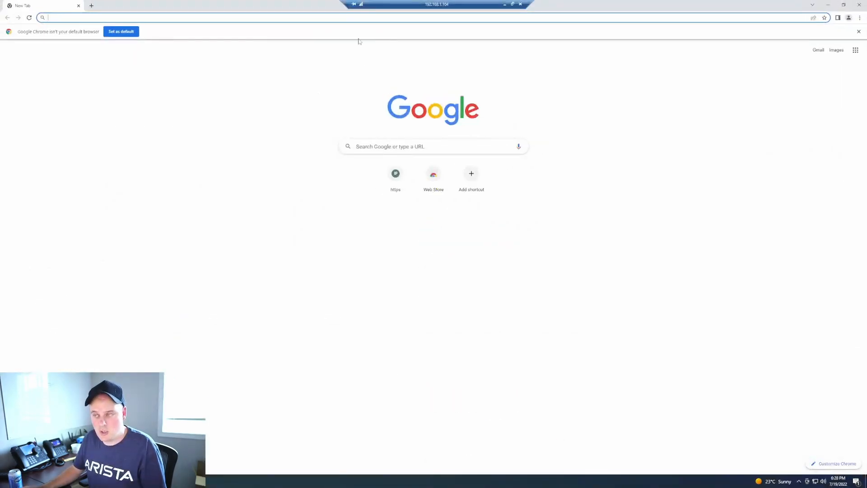
pyautogui.hotkey('ctrl', 'v')
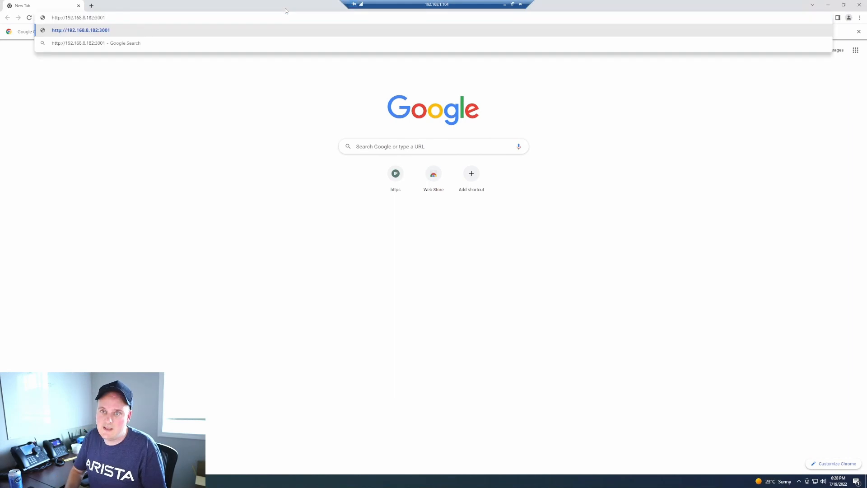
pyautogui.press('Return')
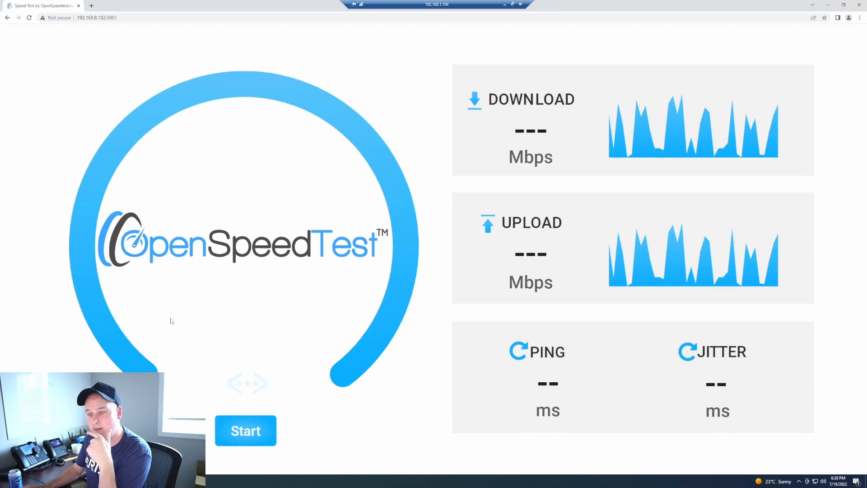
# - Run the speed test (136.4 Mbps down, 155.3 Mbps up, 21 ms ping), then minimize Chrome
pyautogui.click(245, 435)
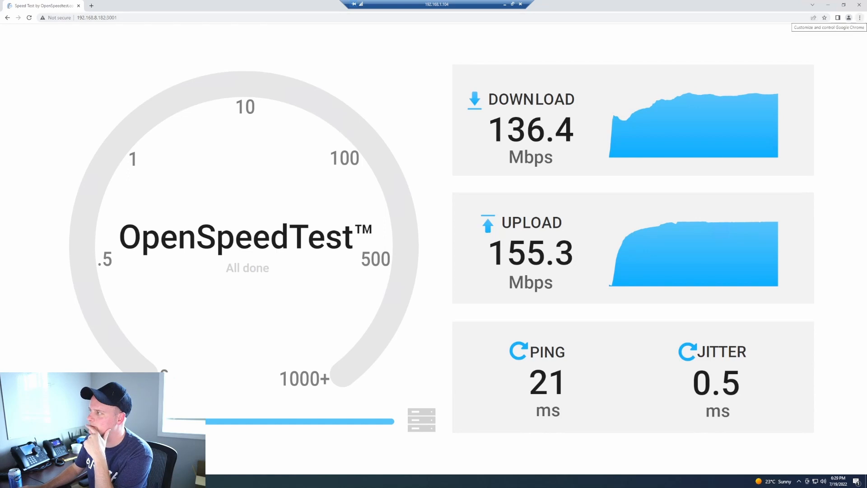
pyautogui.click(828, 5)
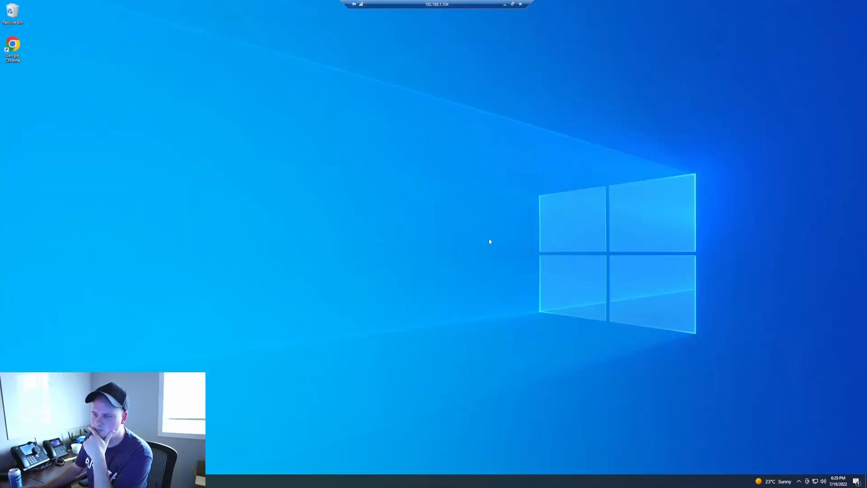
# - Bring the local Untangle window forward, maximize it, and view its Dashboard usage charts
pyautogui.click(504, 4)
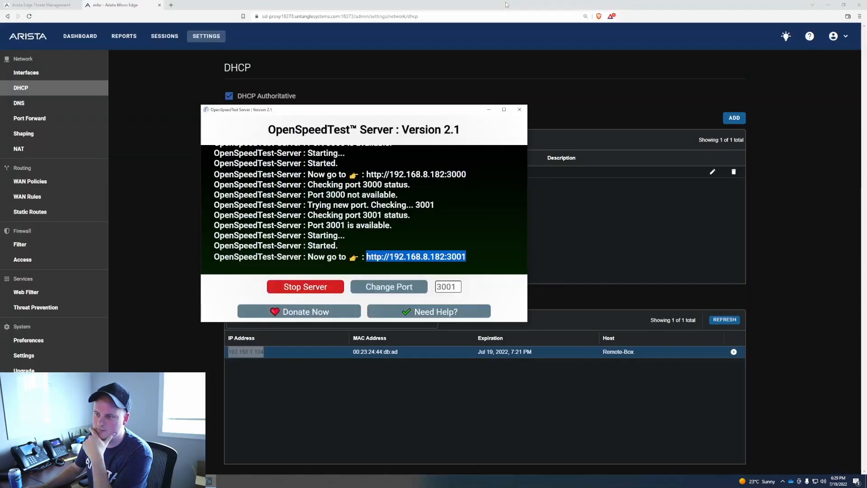
pyautogui.click(41, 5)
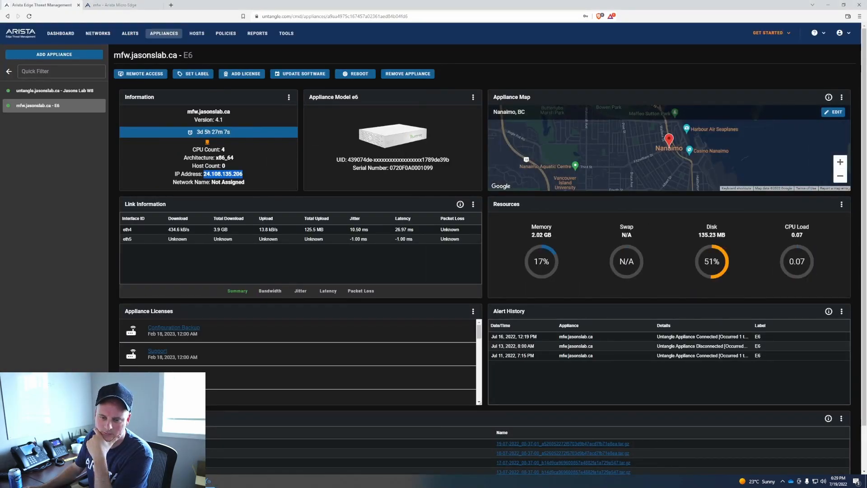
pyautogui.click(143, 438)
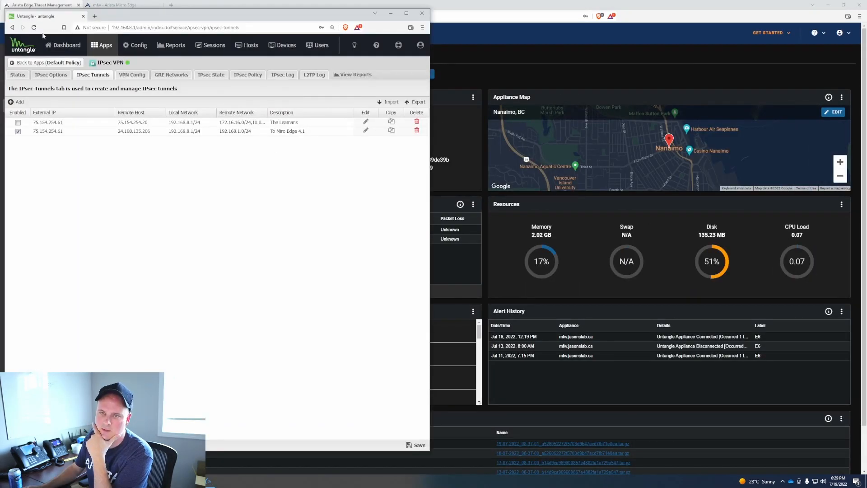
pyautogui.doubleClick(186, 17)
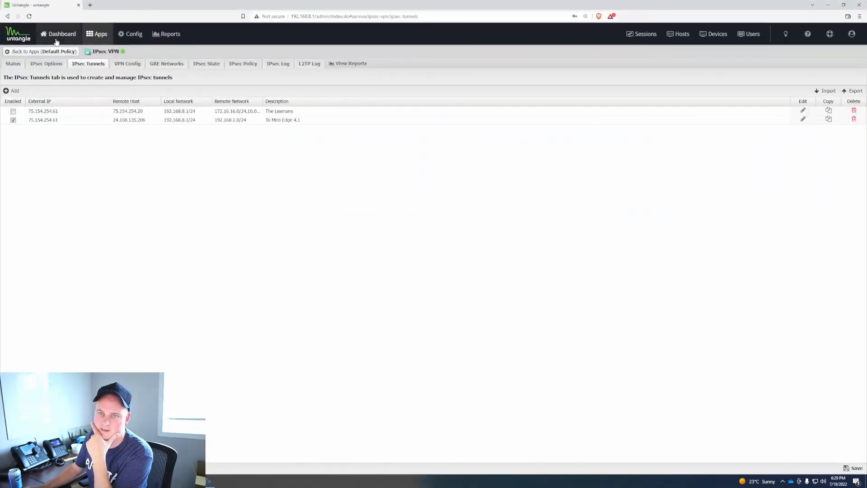
pyautogui.click(58, 35)
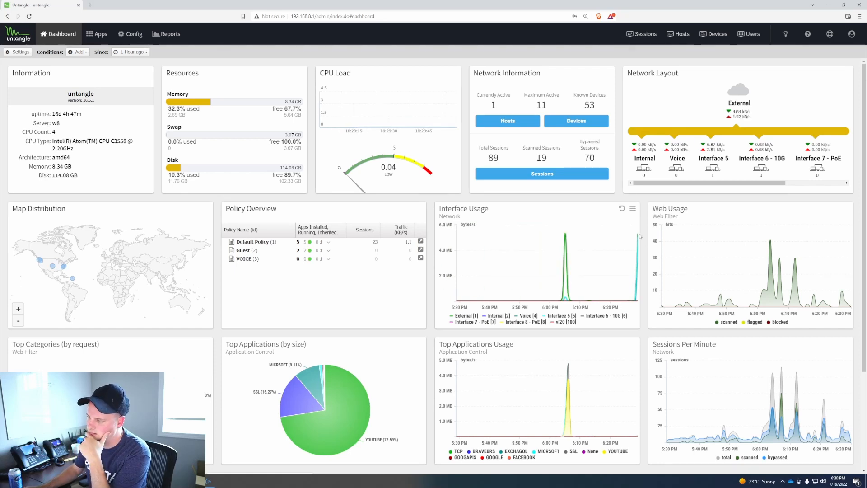
pyautogui.moveTo(639, 236)
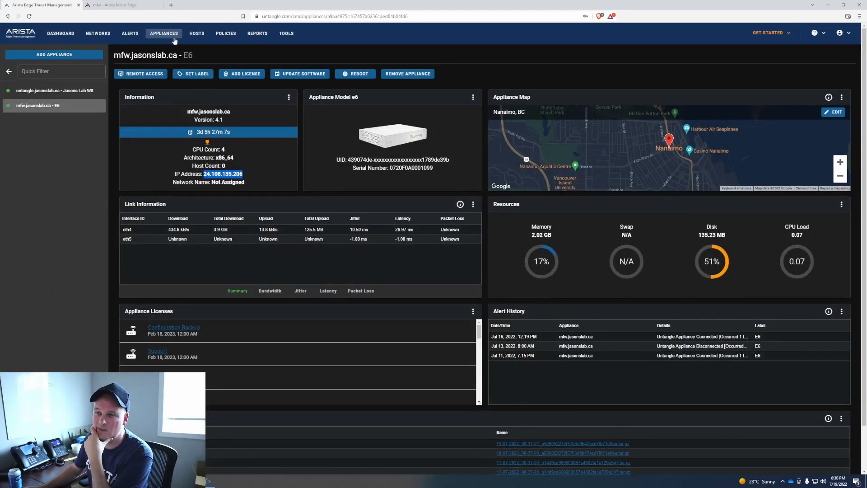
# - Inspect the Micro Edge Interface Usage peak: ToLab 4.1 MB/s, WAN0 4.5 MB/s
pyautogui.click(127, 5)
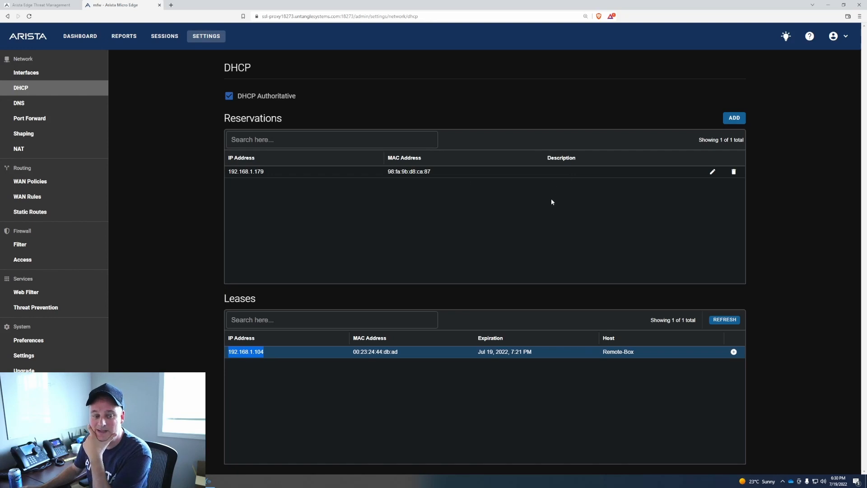
pyautogui.click(80, 36)
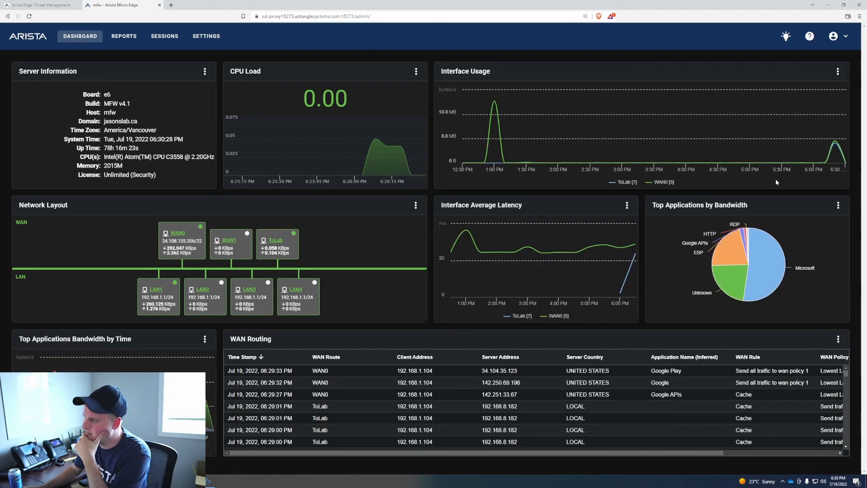
pyautogui.moveTo(836, 143)
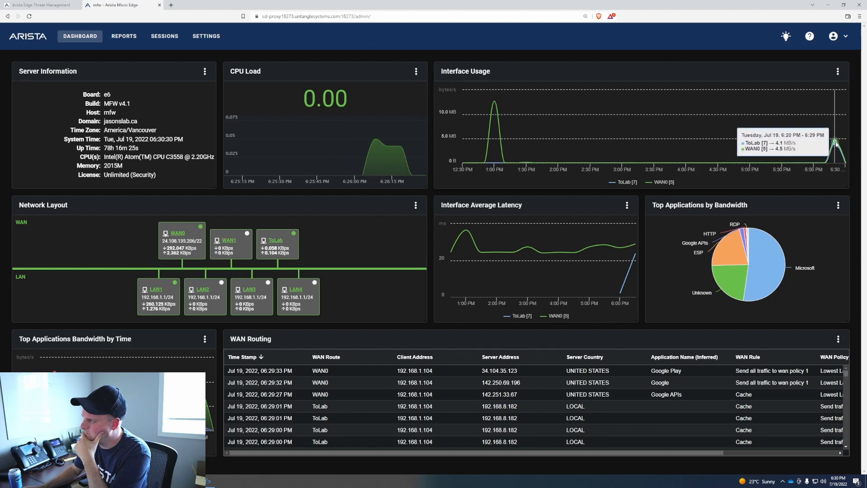